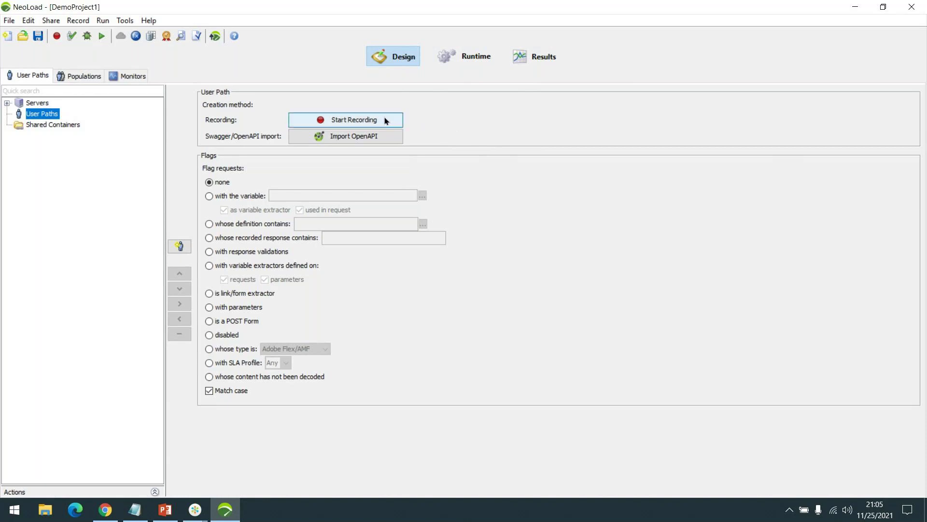
# Start recording a new user path named JPetUser in Actions, using Internet Explorer as the web client
pyautogui.click(363, 119)
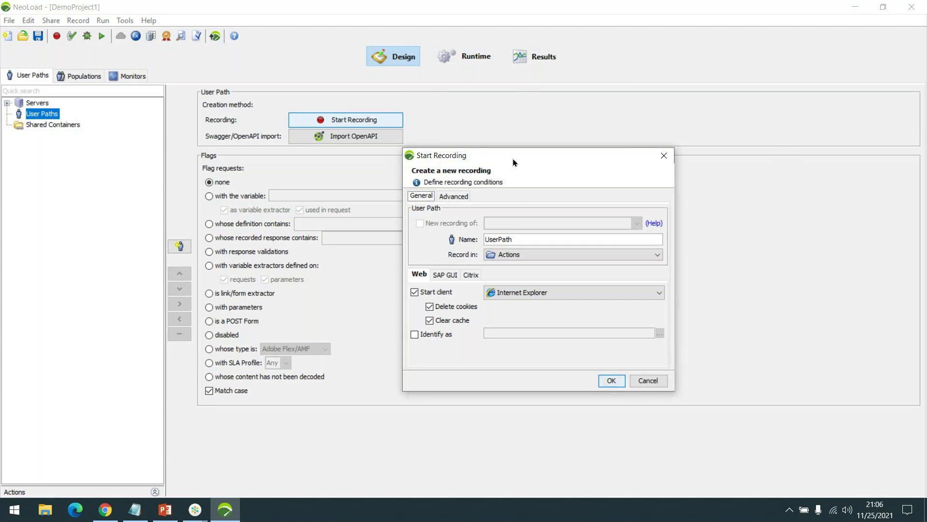
pyautogui.moveTo(516, 153); pyautogui.dragTo(535, 126)
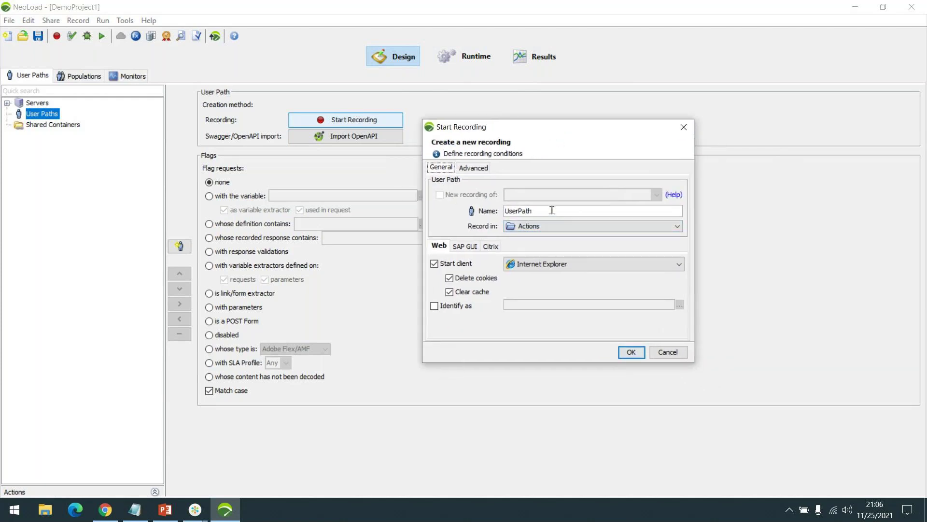
pyautogui.doubleClick(593, 211)
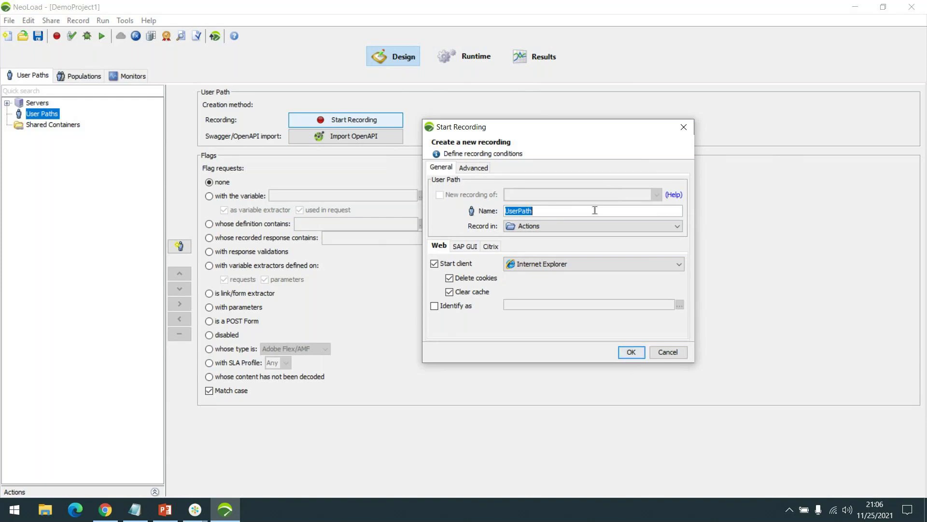
pyautogui.write('JPetUser')
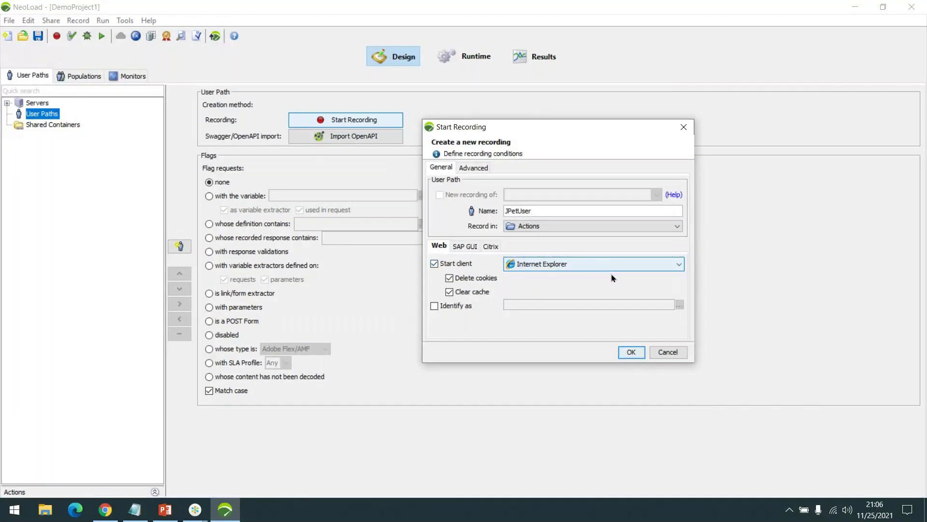
pyautogui.click(663, 265)
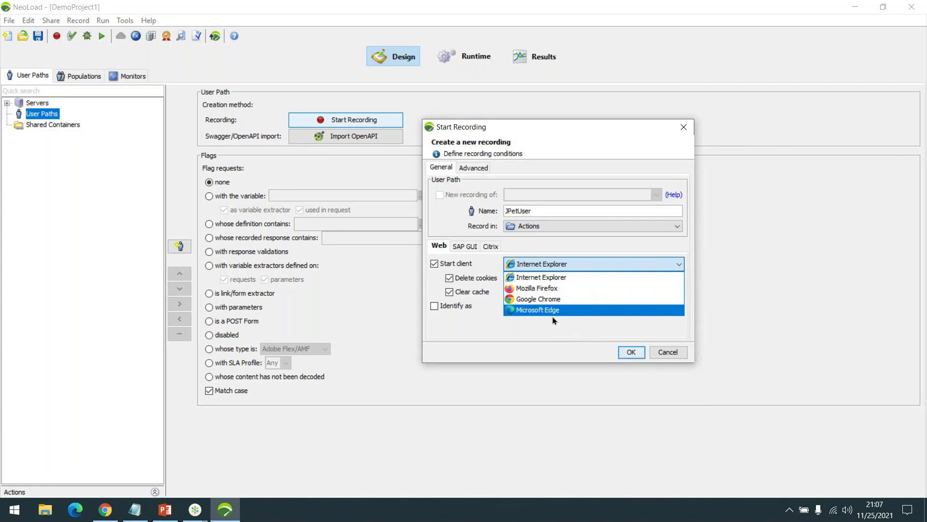
pyautogui.click(557, 276)
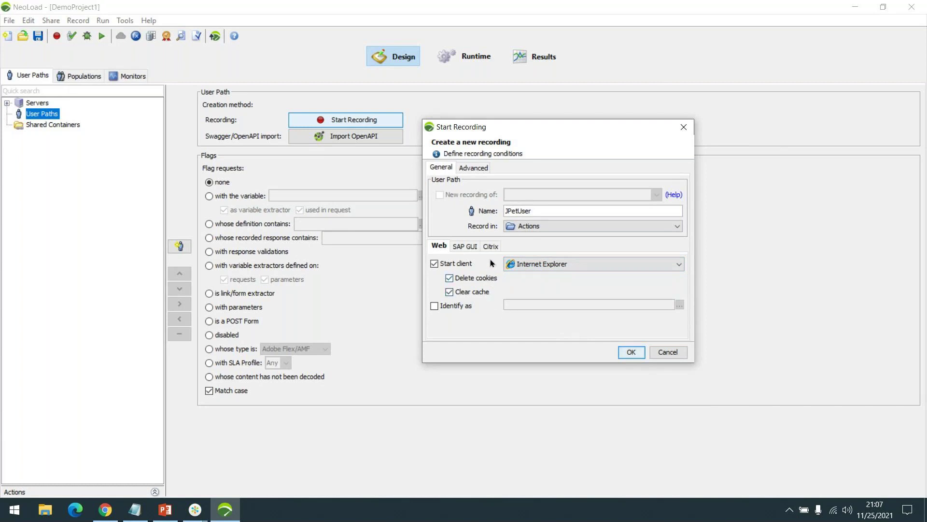
pyautogui.click(475, 167)
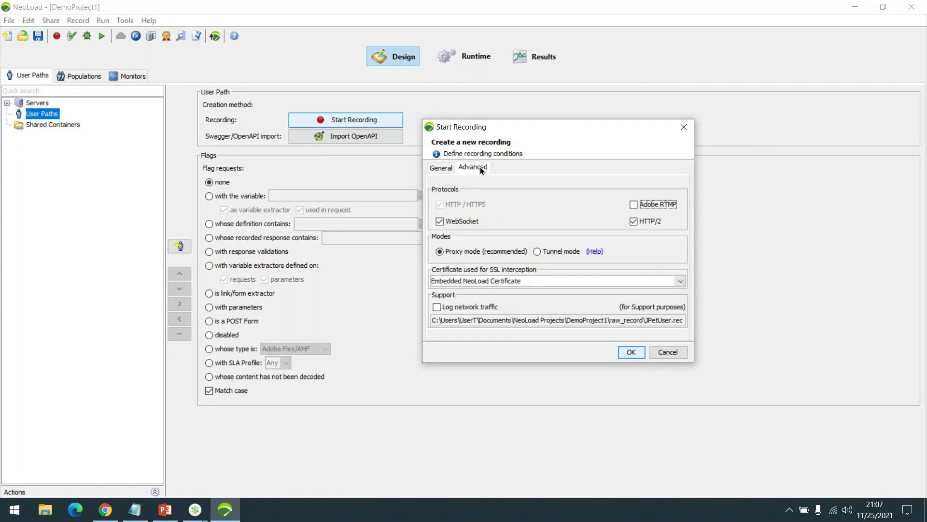
pyautogui.click(451, 166)
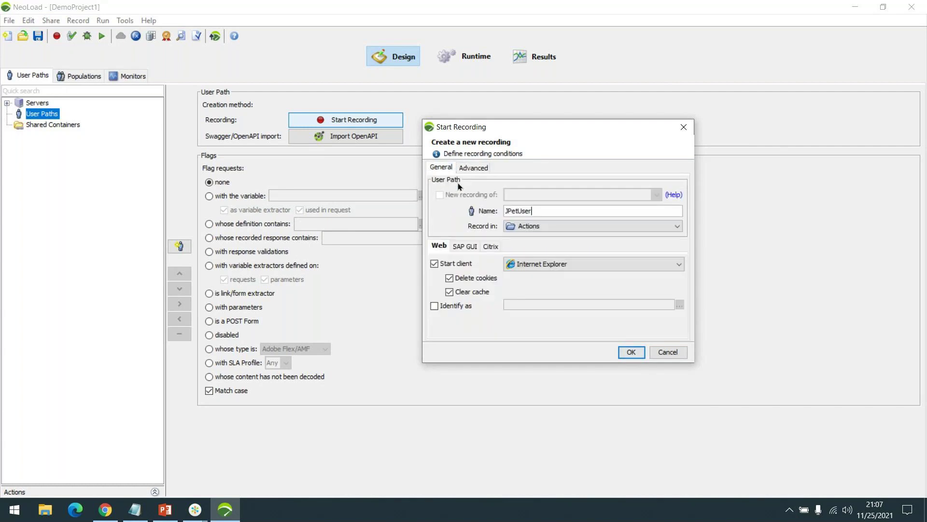
pyautogui.click(631, 351)
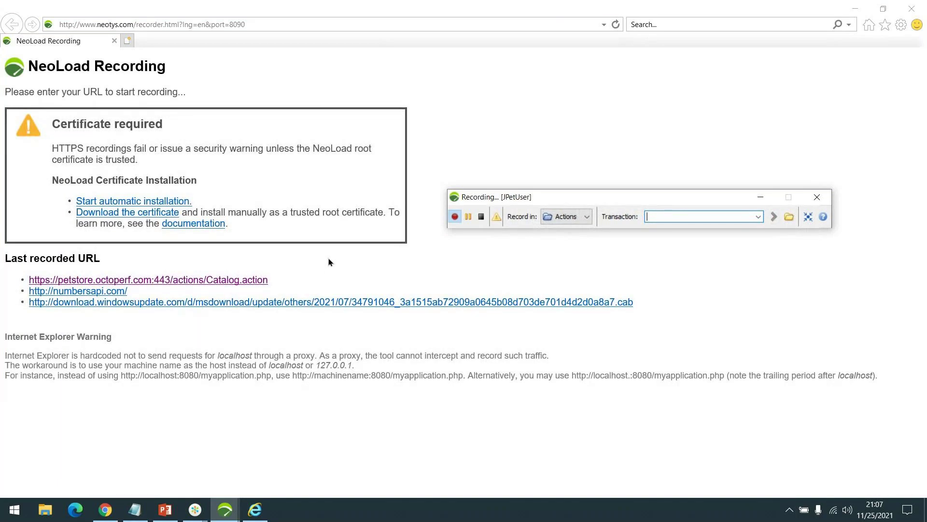
# Keep recording in Actions and name the first transaction Launch
pyautogui.moveTo(658, 195); pyautogui.dragTo(682, 172)
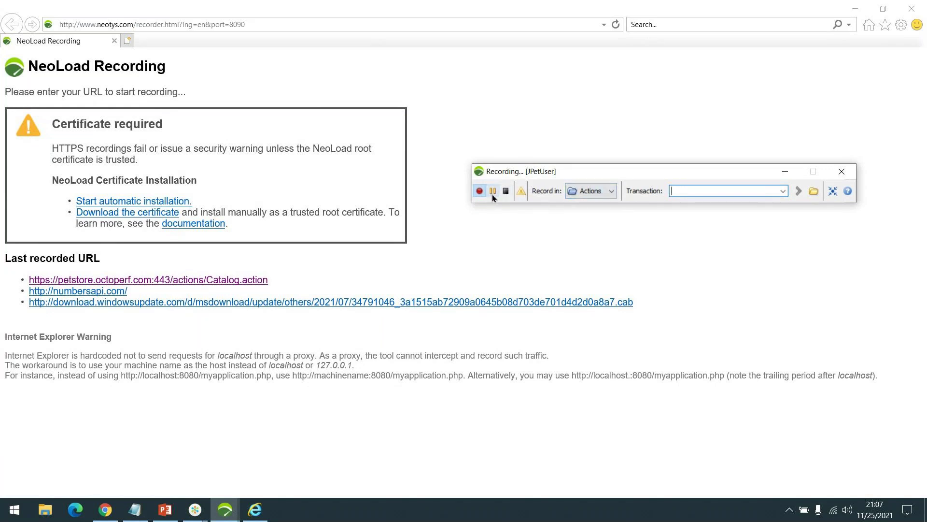
pyautogui.click(589, 196)
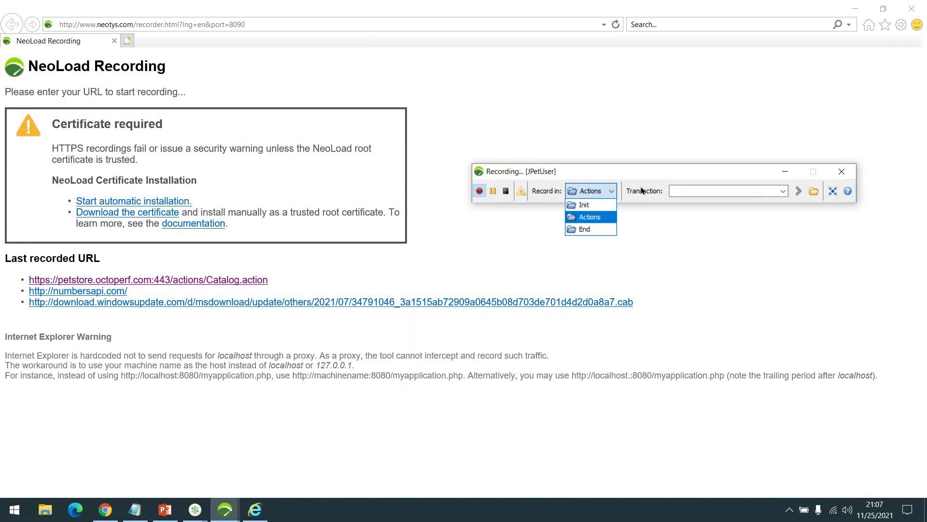
pyautogui.click(685, 188)
pyautogui.click(717, 192)
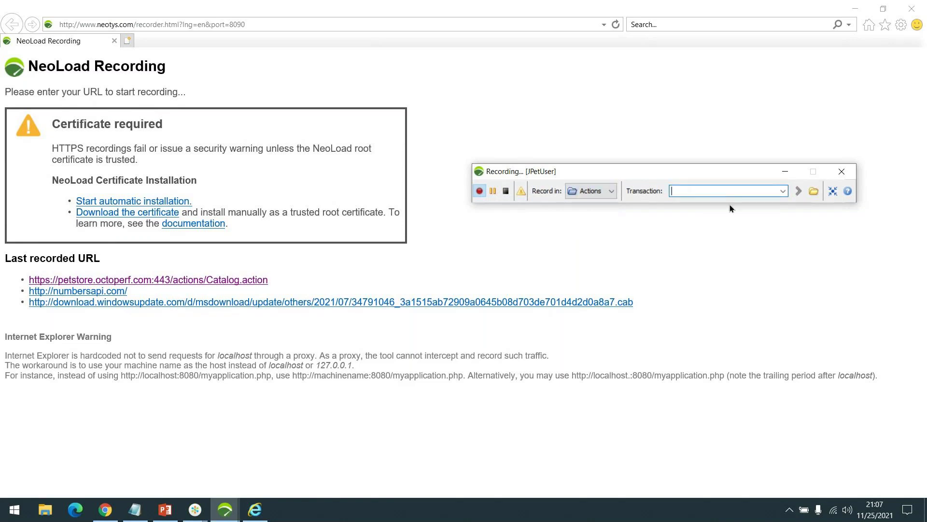
pyautogui.write('Launch')
pyautogui.doubleClick(689, 191)
# Open the last recorded petstore.octoperf.com catalog URL and continue past the certificate warning to the site
pyautogui.click(216, 281)
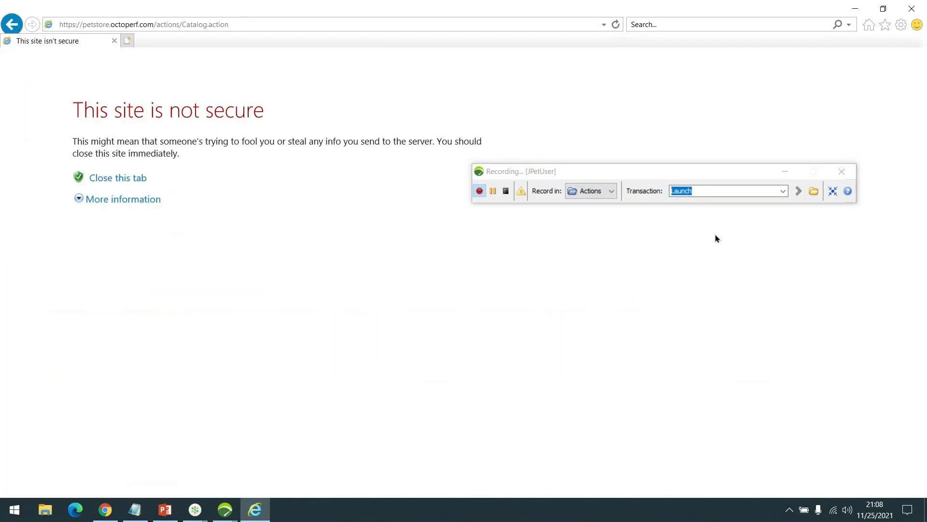
pyautogui.click(96, 201)
pyautogui.click(229, 273)
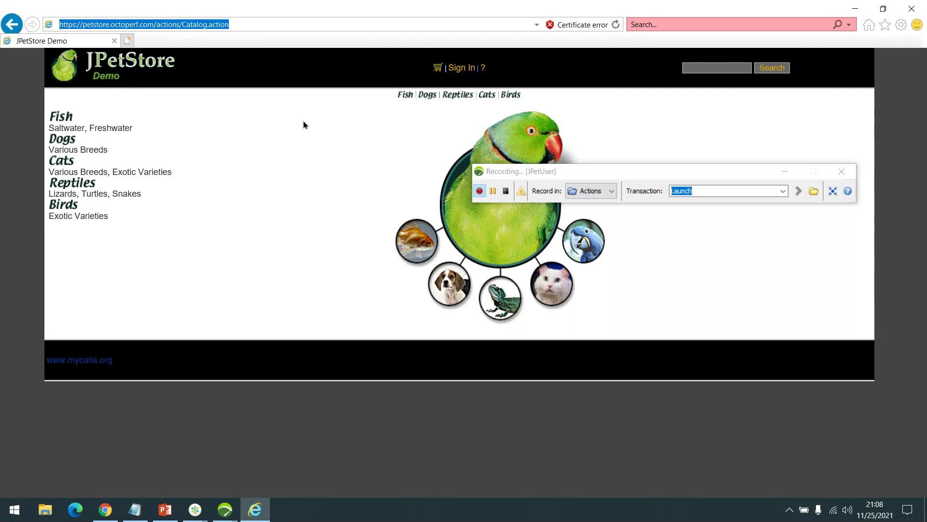
# Set the transaction name to Click Fish and open the Fish category in the store
pyautogui.click(713, 193)
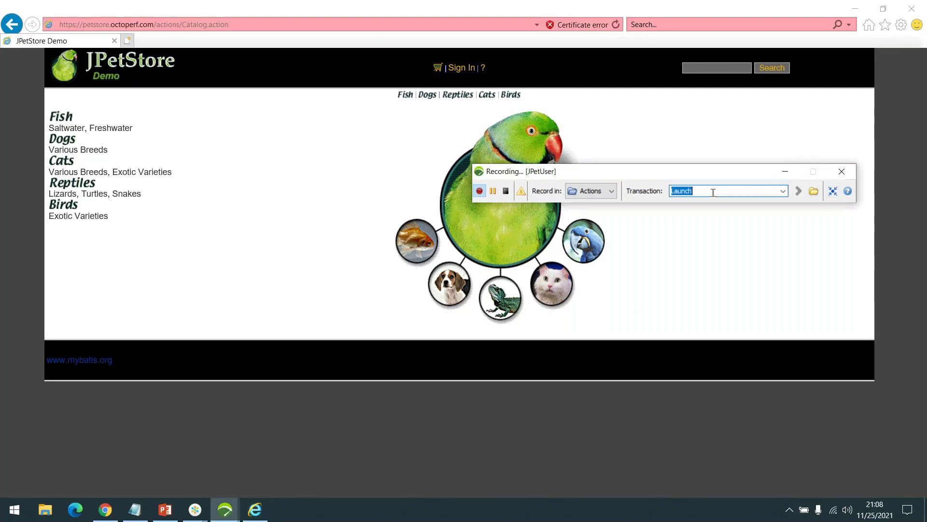
pyautogui.write('Click Fish')
pyautogui.hotkey('ctrl', 'a')
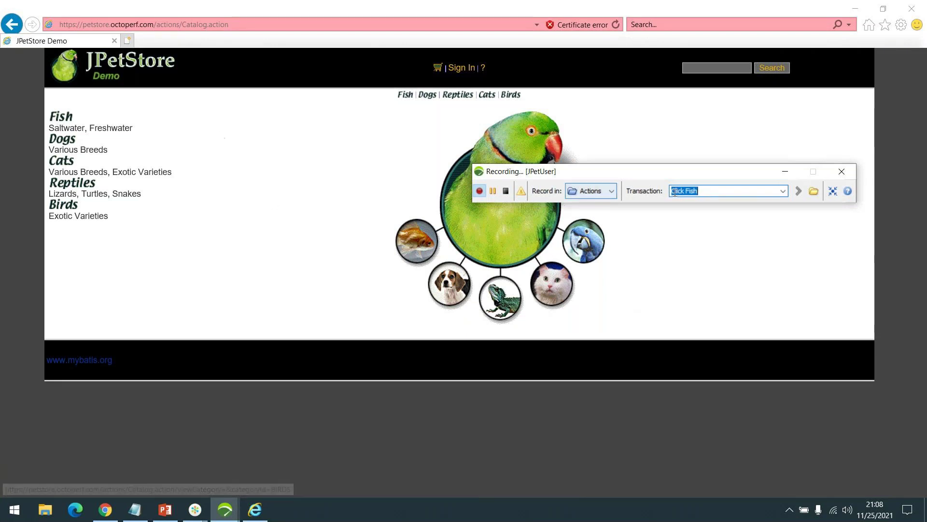
pyautogui.click(62, 121)
# Rename the transaction to Click AngelFish and open product FI-SW-01 in the Fish list
pyautogui.moveTo(669, 174); pyautogui.dragTo(689, 260)
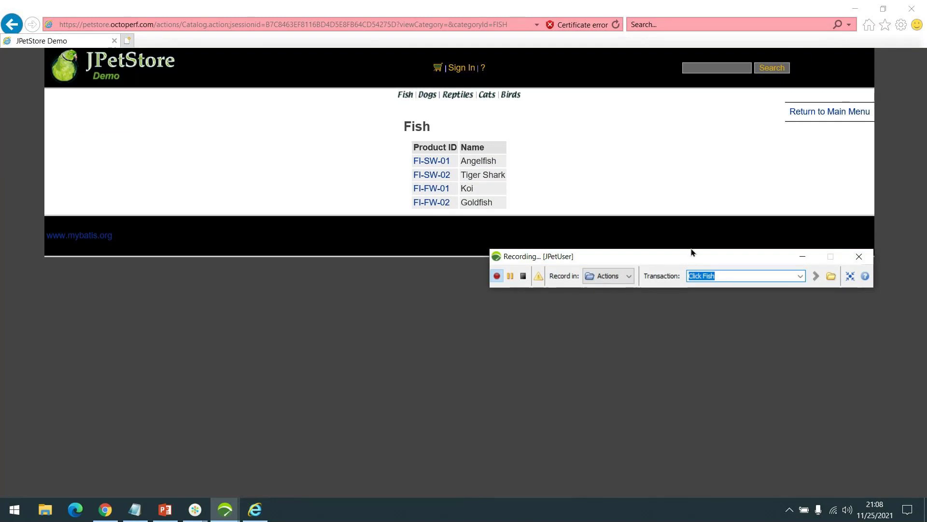
pyautogui.tripleClick(702, 279)
pyautogui.click(702, 276)
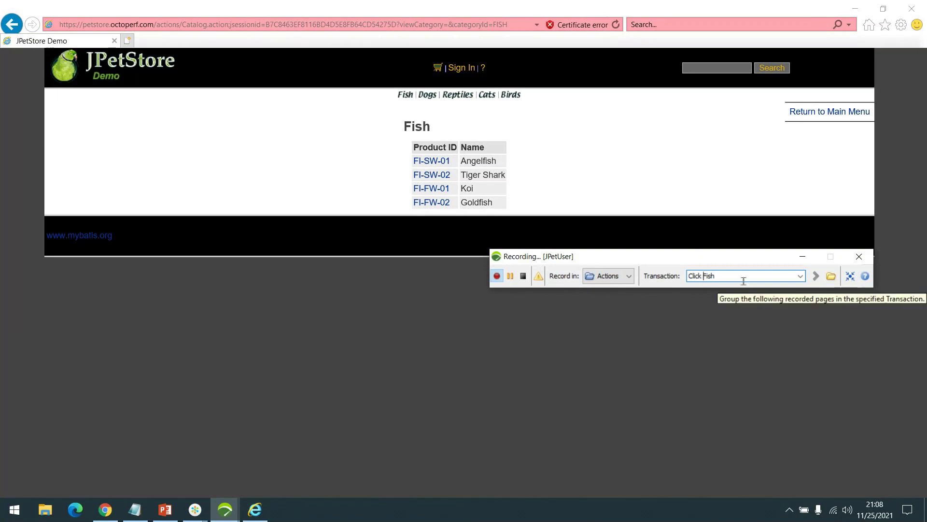
pyautogui.write('Angel')
pyautogui.press('Return')
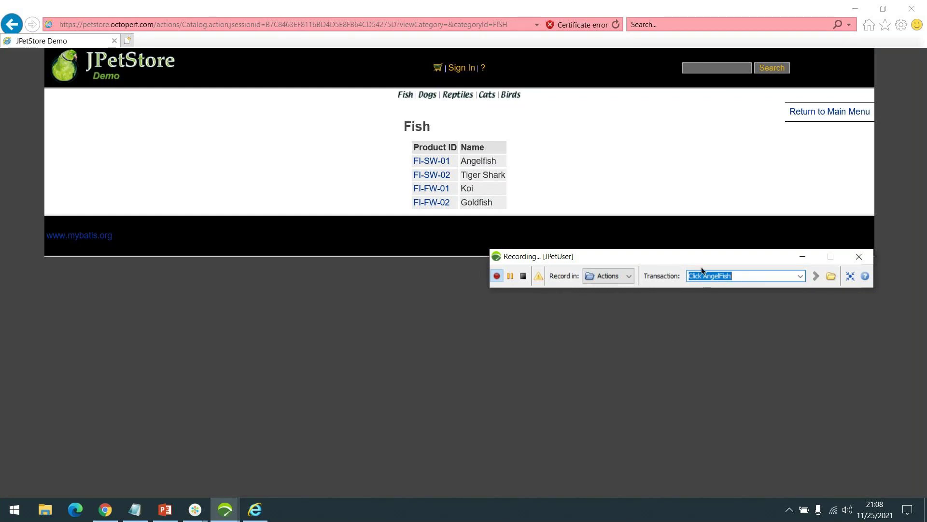
pyautogui.click(437, 161)
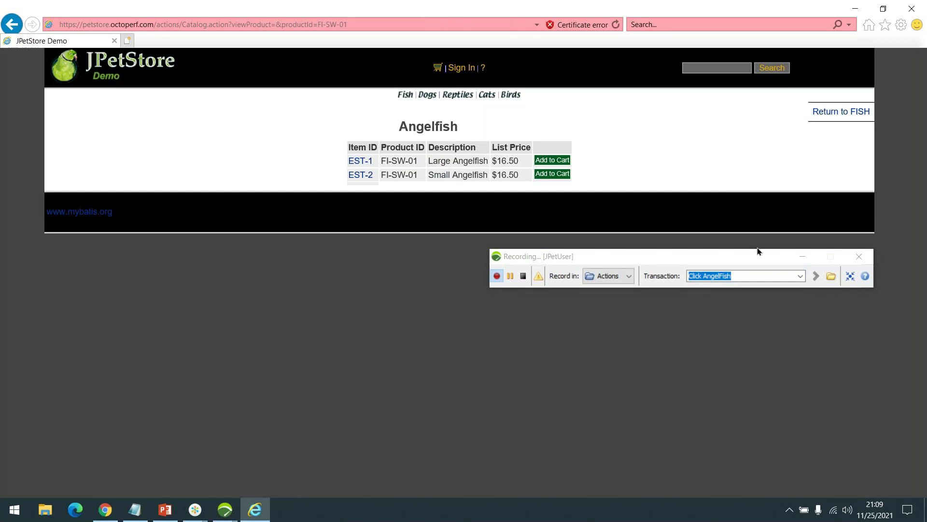
# Change the transaction name to Click Item and open item EST-1, the large angelfish
pyautogui.click(745, 278)
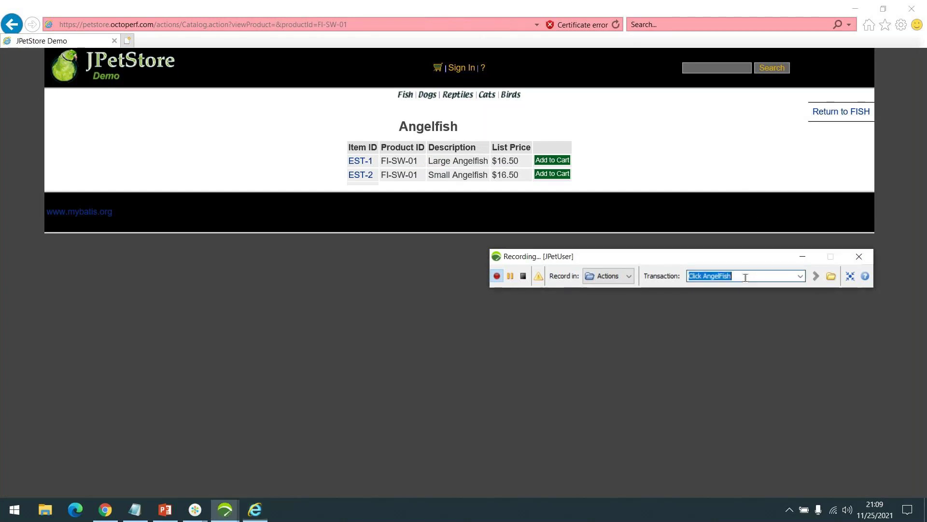
pyautogui.click(710, 275)
pyautogui.moveTo(704, 276); pyautogui.dragTo(760, 278)
pyautogui.write('EST')
pyautogui.press('BackSpace')
pyautogui.press('BackSpace')
pyautogui.press('BackSpace')
pyautogui.write('Item')
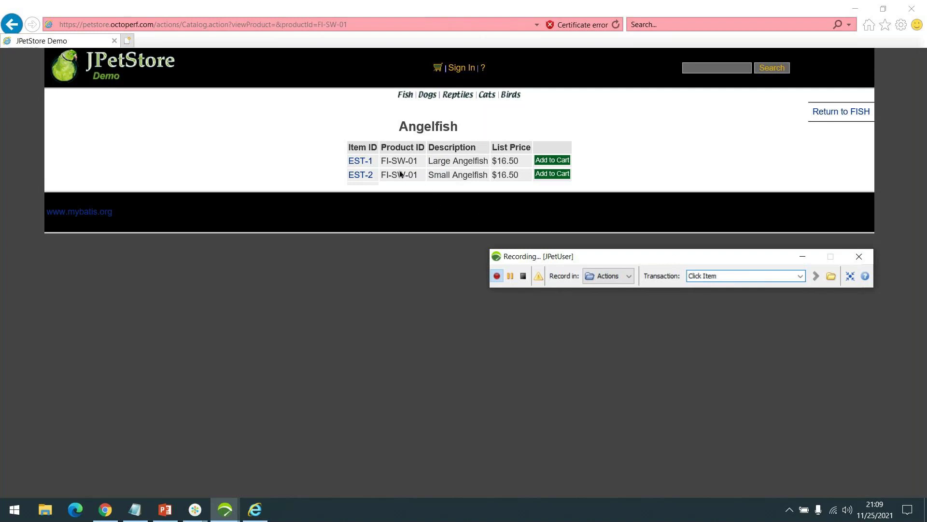
pyautogui.click(361, 164)
pyautogui.click(357, 165)
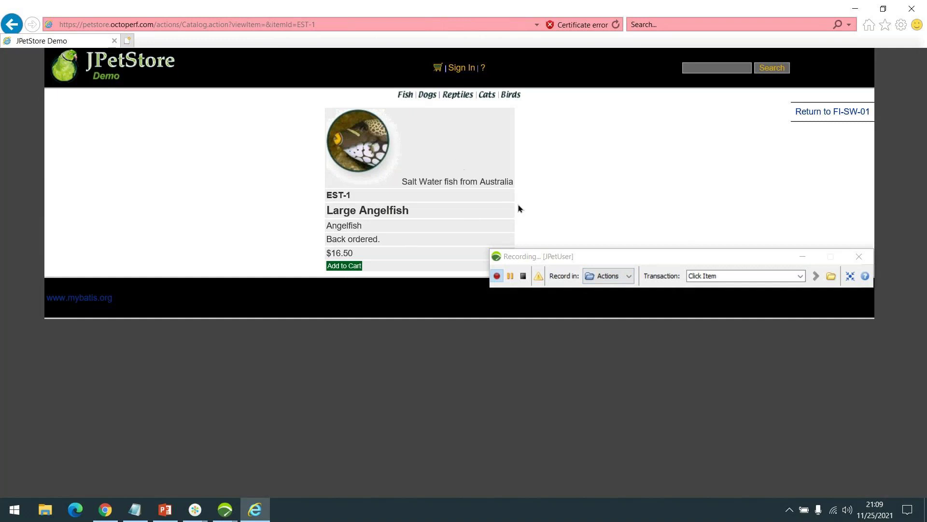
# Set the transaction name to Homepage and return to the JPetStore home page
pyautogui.click(728, 276)
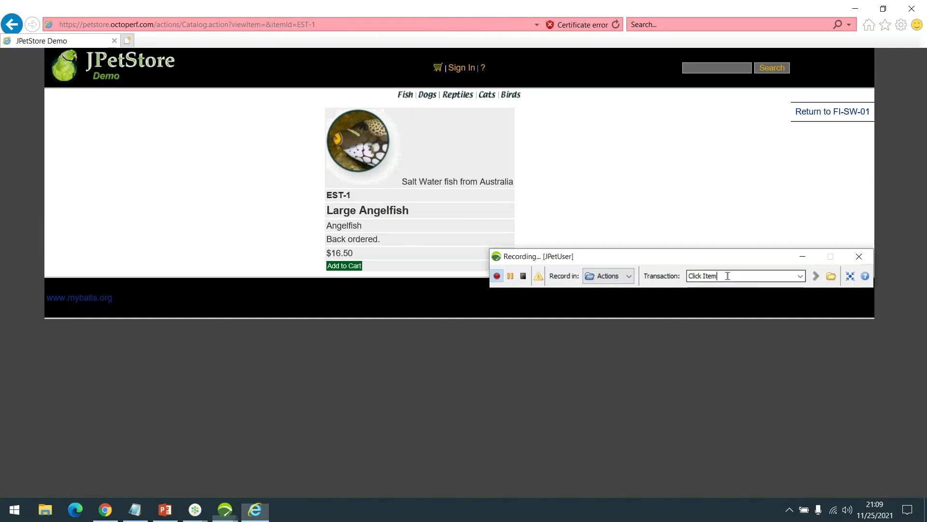
pyautogui.tripleClick(728, 276)
pyautogui.write('Homepage')
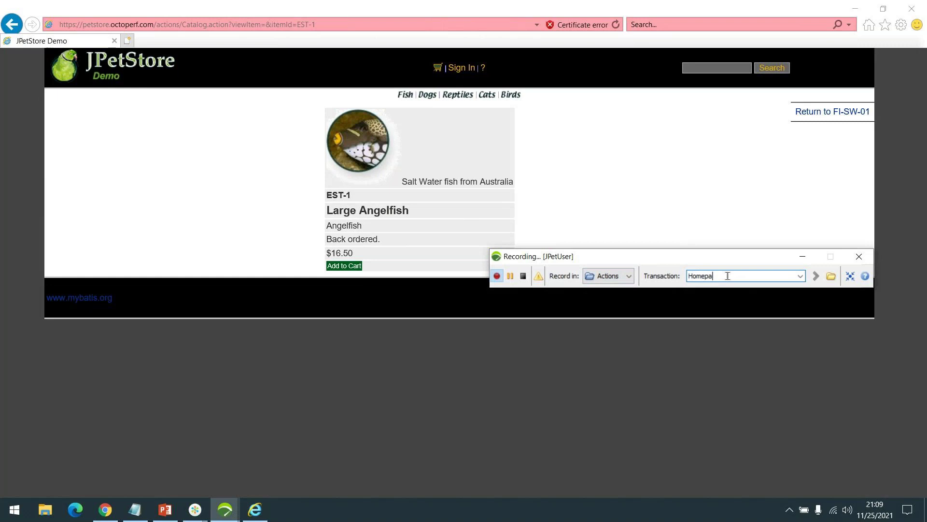
pyautogui.press('Return')
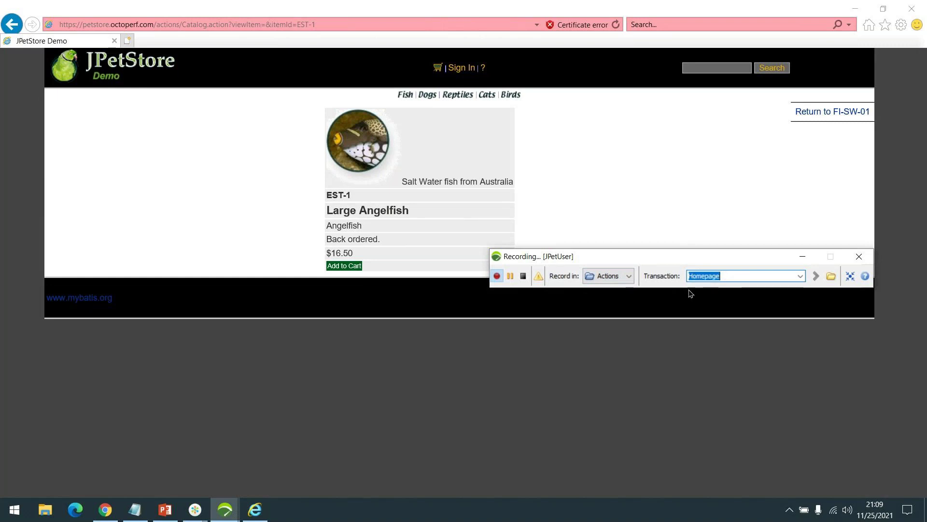
pyautogui.click(109, 57)
# Stop the recording and accept petstore.octoperf.com as the selected host in the post-recording wizard
pyautogui.moveTo(751, 257); pyautogui.dragTo(763, 146)
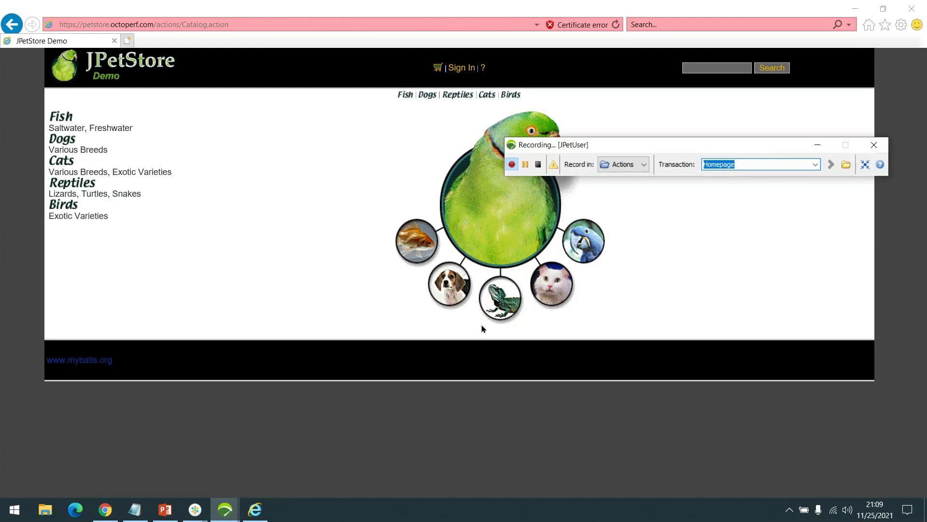
pyautogui.click(539, 165)
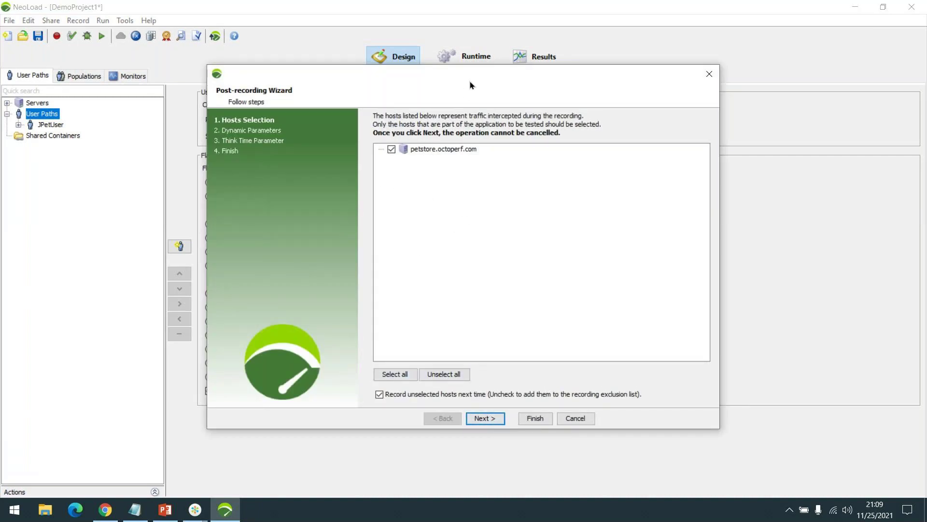
pyautogui.moveTo(479, 67); pyautogui.dragTo(472, 85)
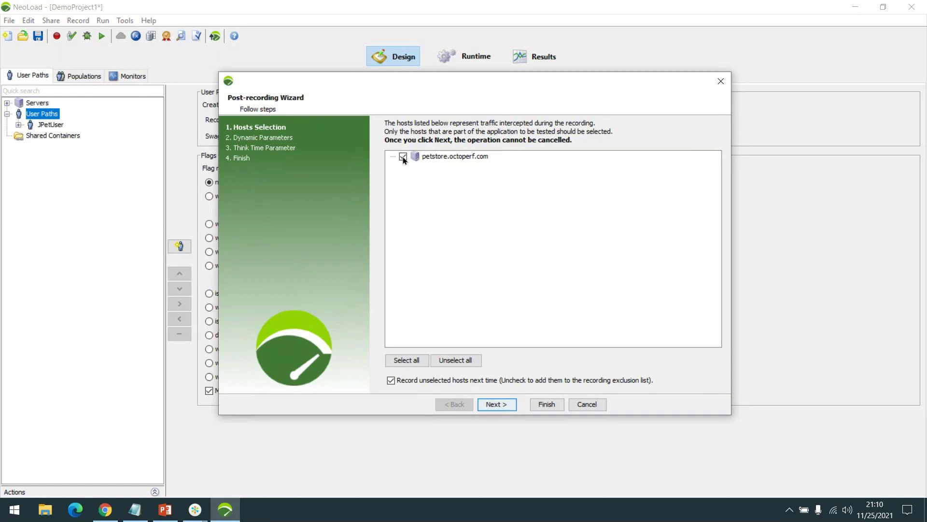
pyautogui.click(500, 404)
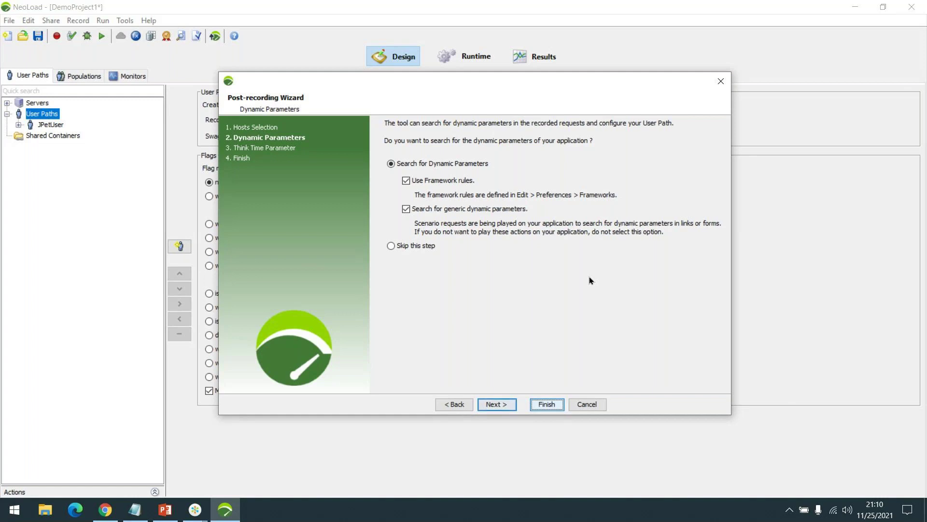
# Skip the dynamic parameter search and proceed to the think time settings
pyautogui.click(415, 248)
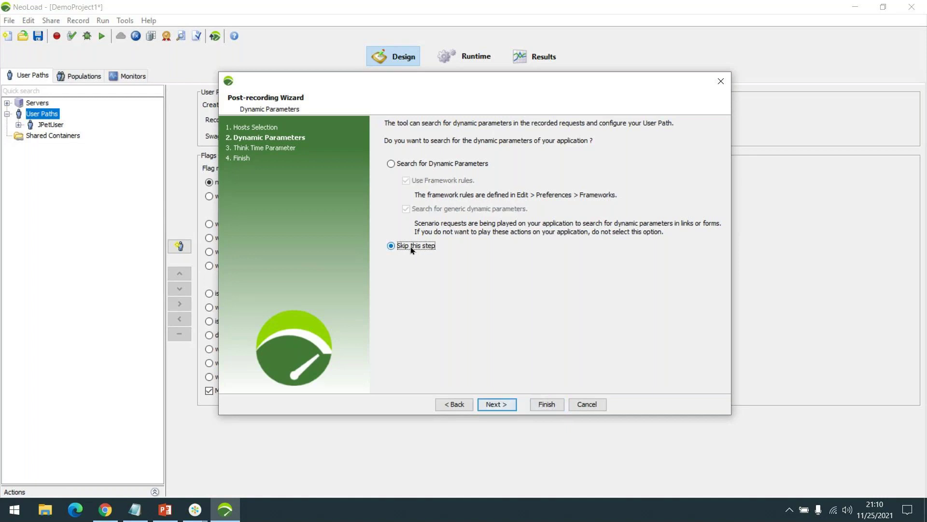
pyautogui.click(506, 405)
pyautogui.click(500, 408)
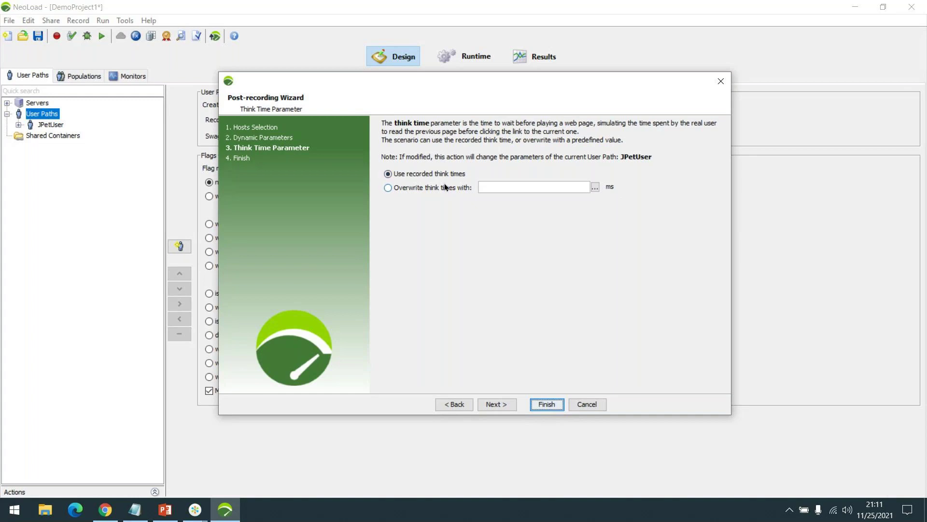
# Keep the recorded think times for JPetUser and proceed to the wizard's final page
pyautogui.click(548, 190)
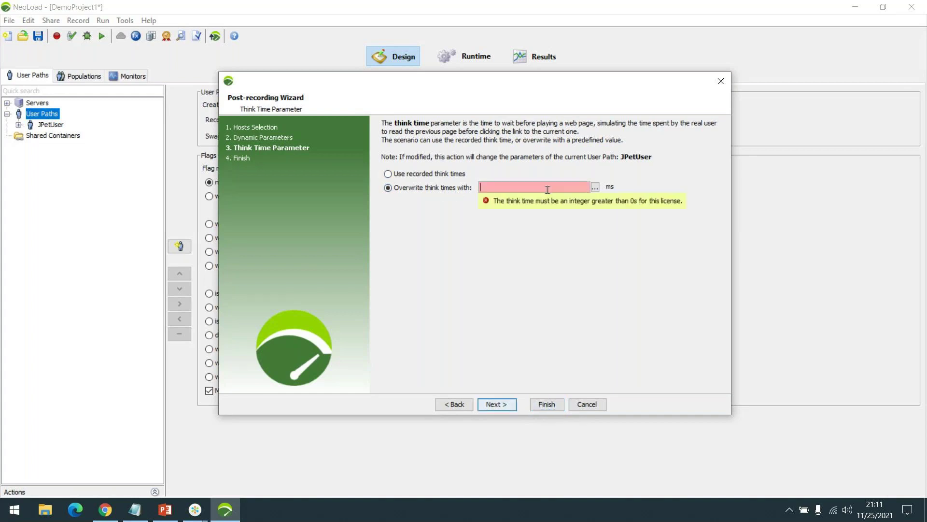
pyautogui.click(433, 174)
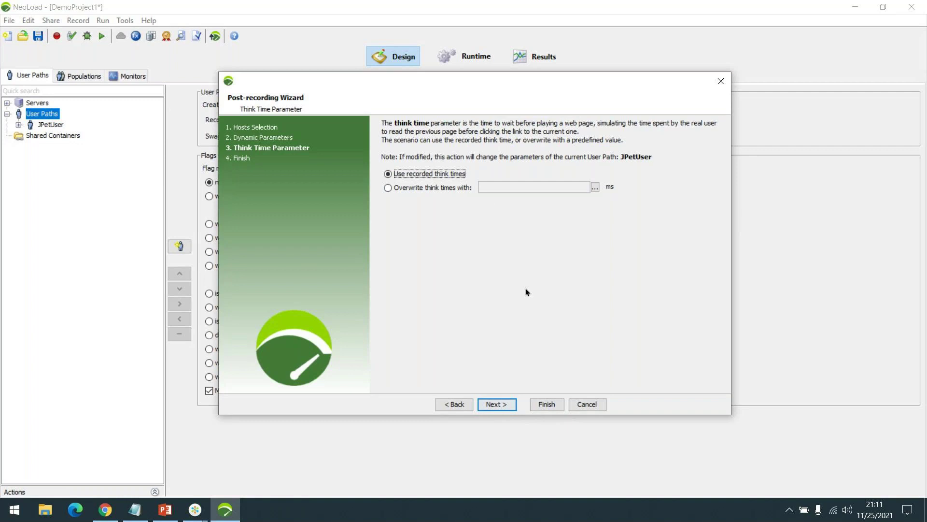
pyautogui.click(508, 405)
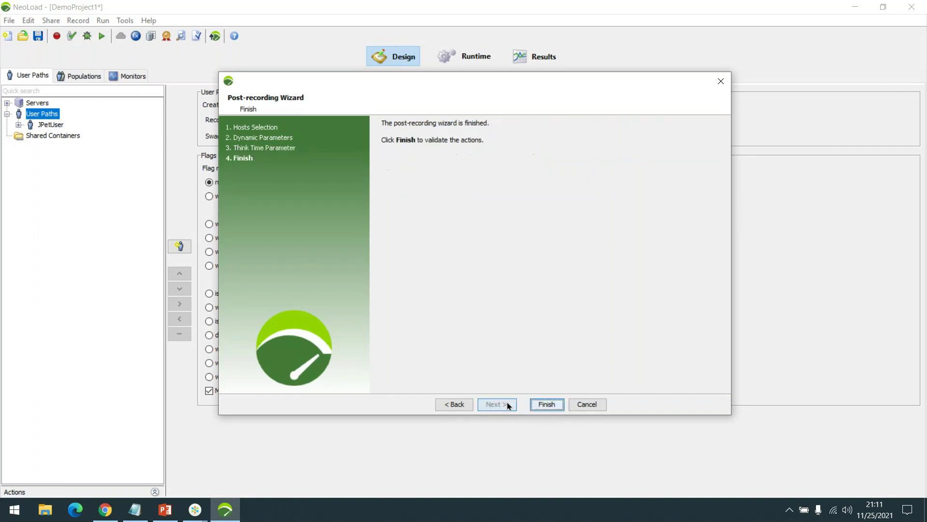
# Finish the post-recording wizard and expand JPetUser down to the recorded transactions in its Actions container
pyautogui.click(547, 405)
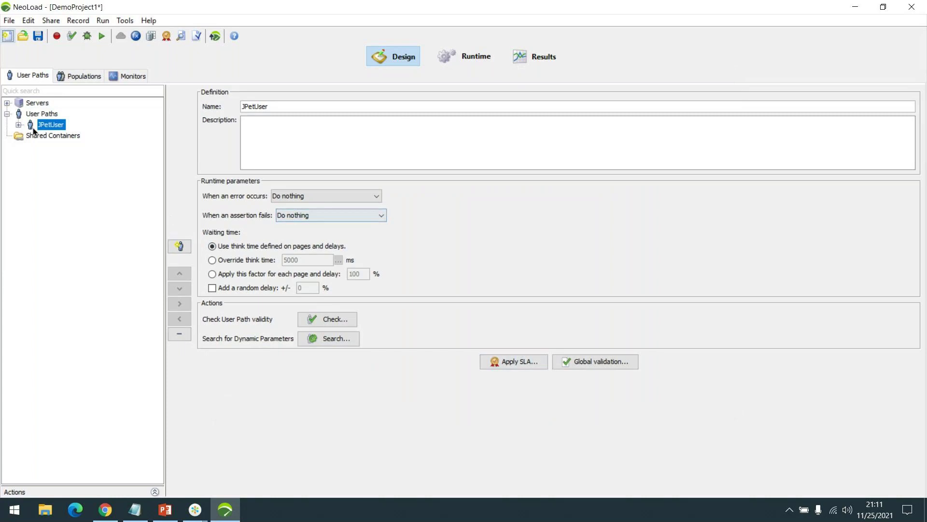
pyautogui.click(19, 125)
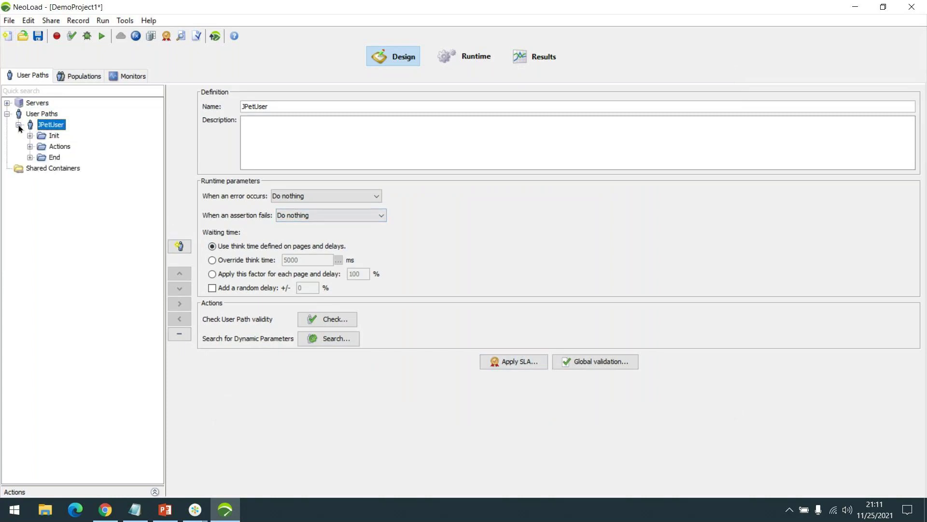
pyautogui.click(30, 147)
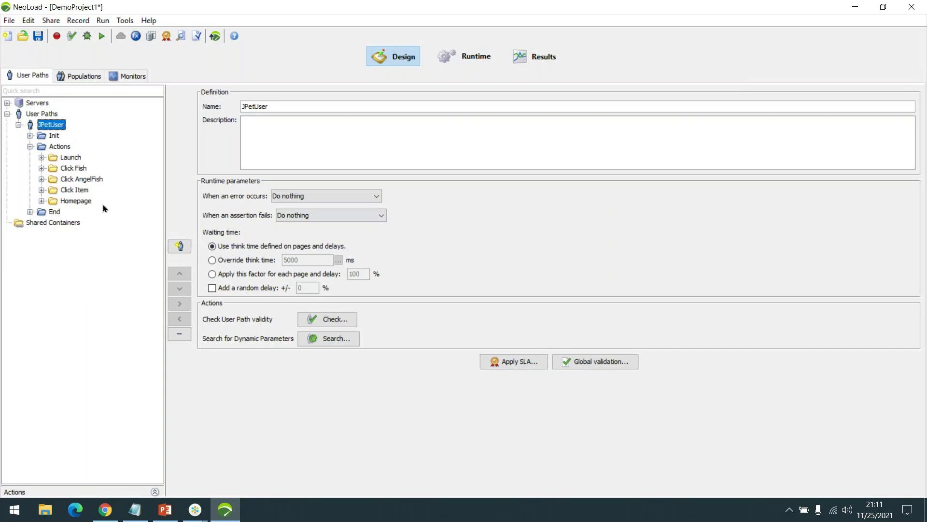
pyautogui.click(57, 145)
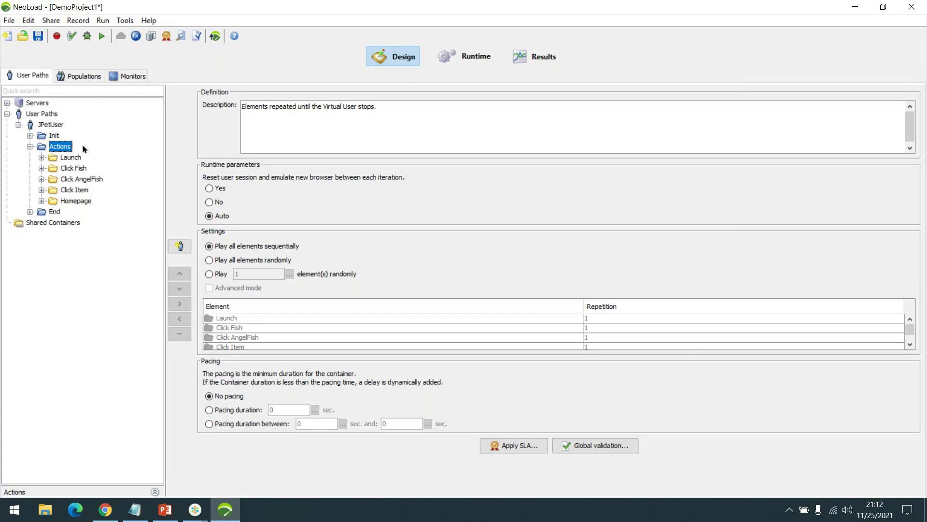
# Open the validity check for the JPetUser user path, maximize its window and enlarge the results list
pyautogui.click(51, 125)
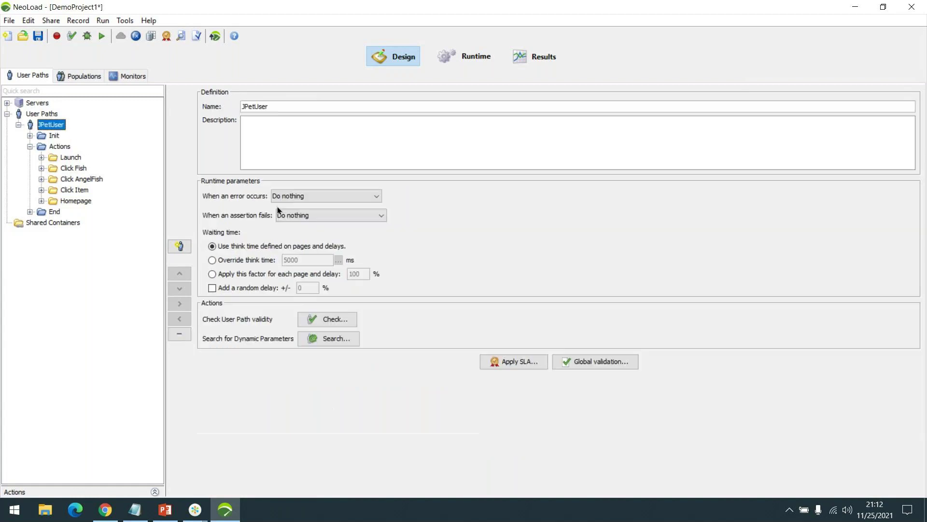
pyautogui.click(312, 319)
pyautogui.click(336, 319)
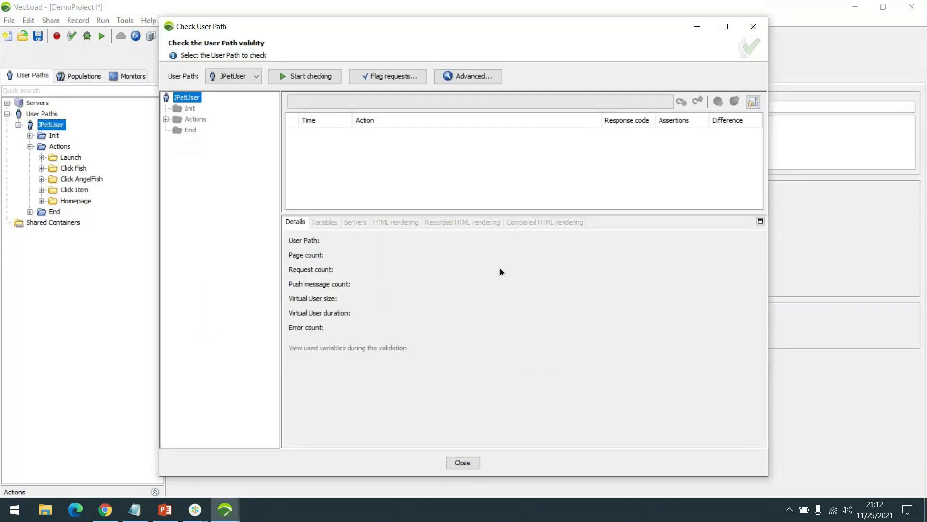
pyautogui.doubleClick(618, 33)
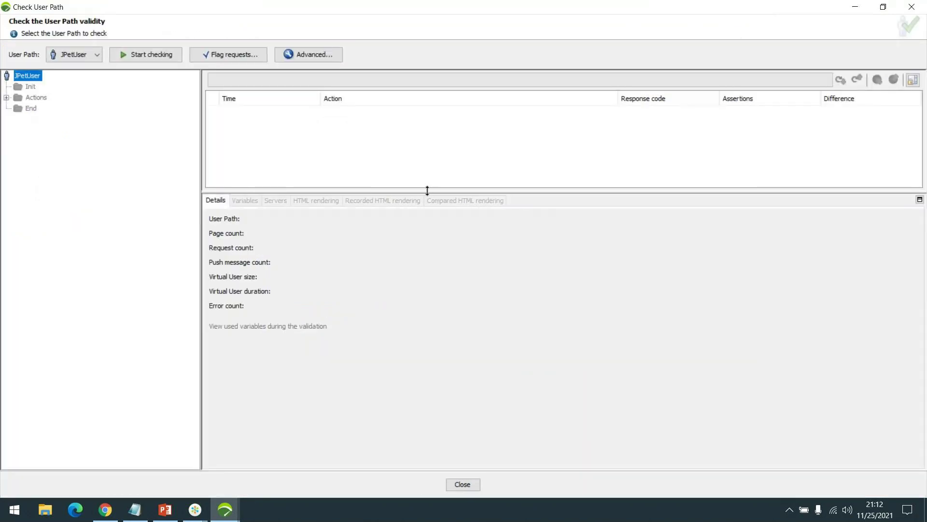
pyautogui.moveTo(428, 189); pyautogui.dragTo(425, 235)
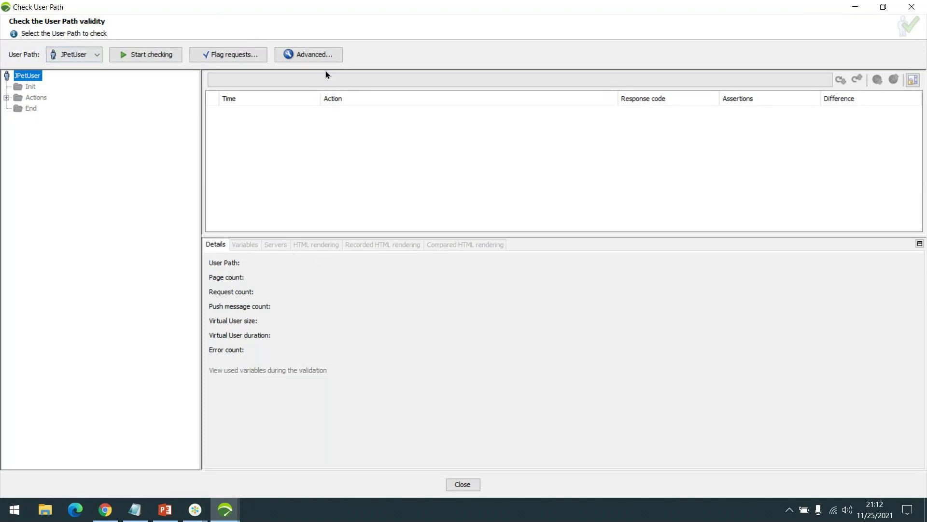
# Set cache handling to New user in the advanced validation parameters and accept them
pyautogui.click(325, 54)
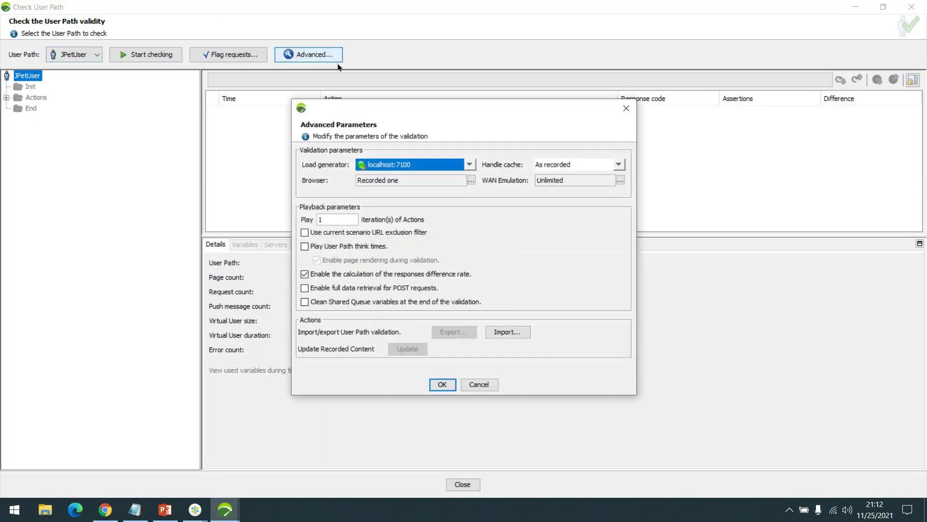
pyautogui.click(574, 164)
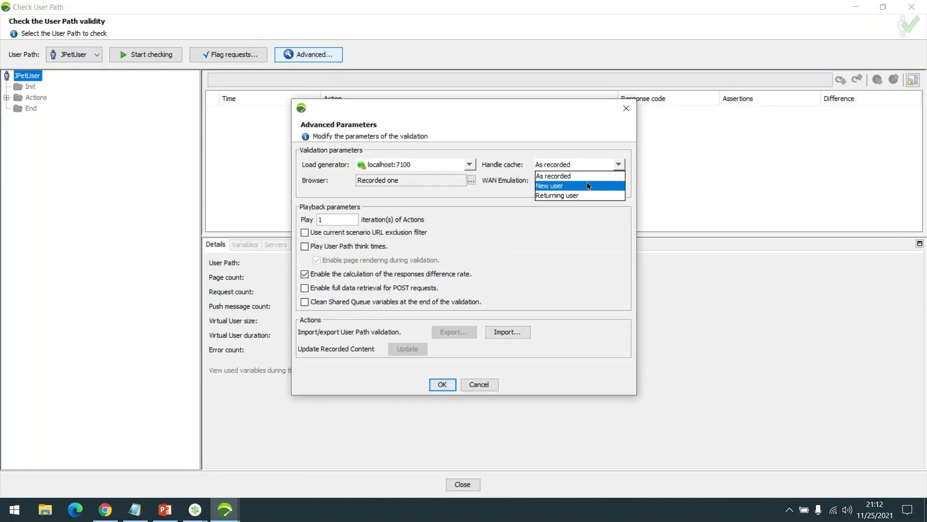
pyautogui.click(587, 183)
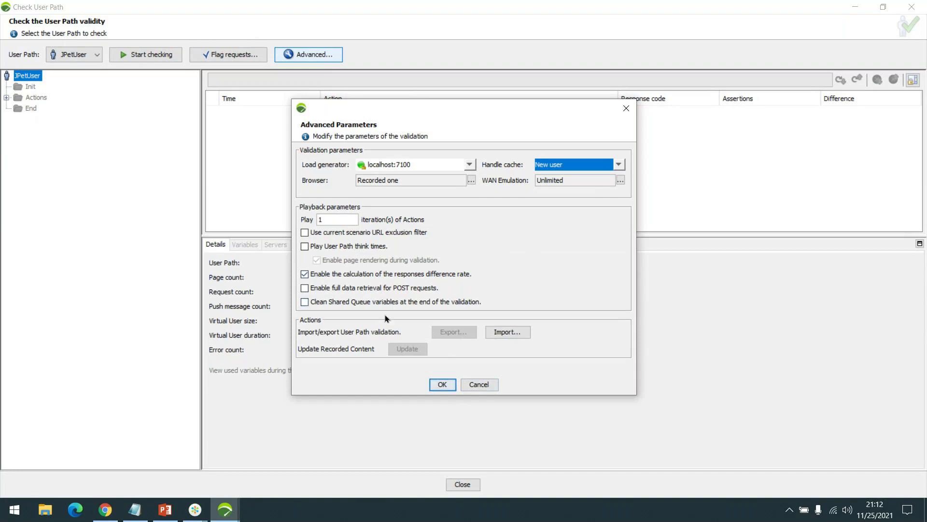
pyautogui.click(446, 388)
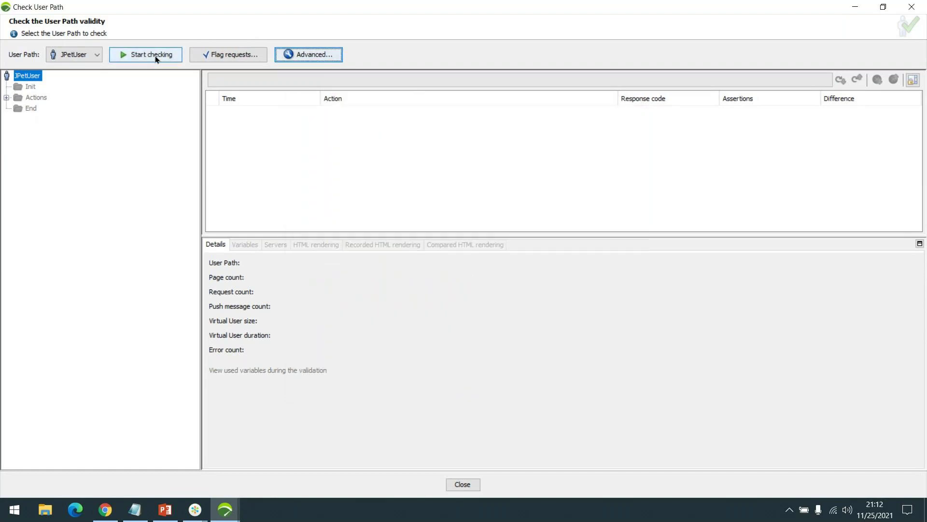
# Run the validity check on JPetUser and review the response codes and differences of all requests
pyautogui.click(155, 56)
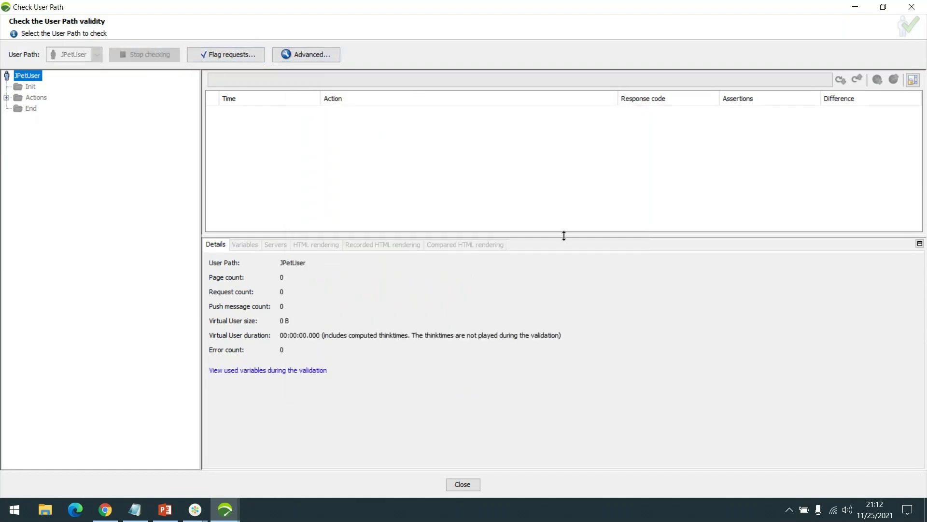
pyautogui.moveTo(564, 235); pyautogui.dragTo(559, 286)
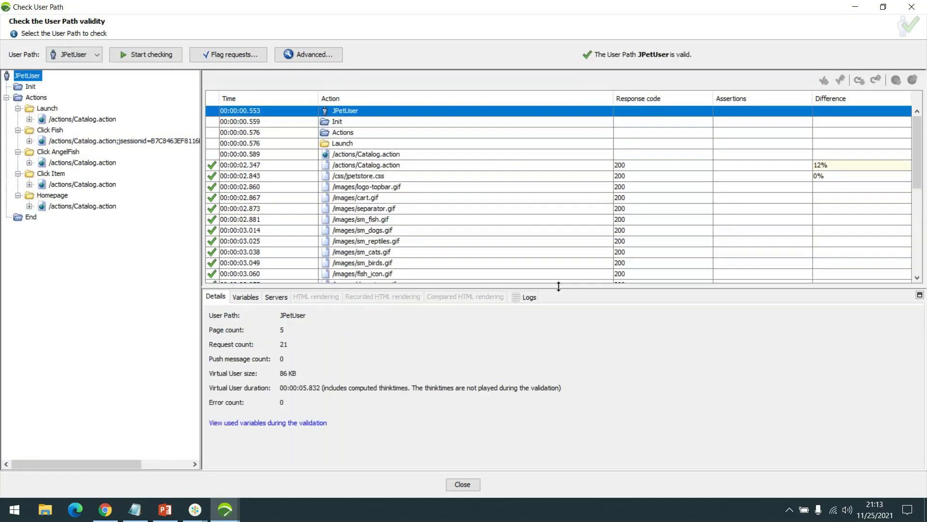
pyautogui.scroll(-6, 583, 234)
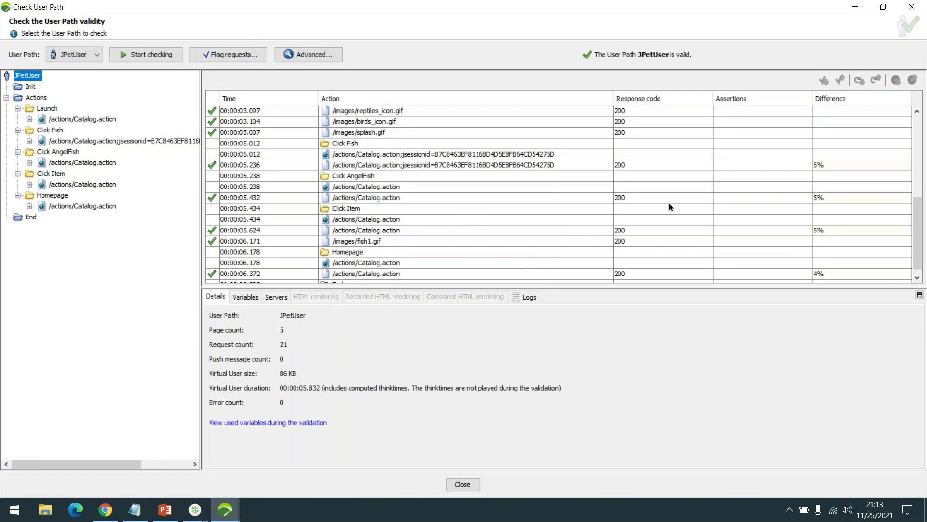
pyautogui.scroll(6, 668, 203)
pyautogui.scroll(-6, 664, 140)
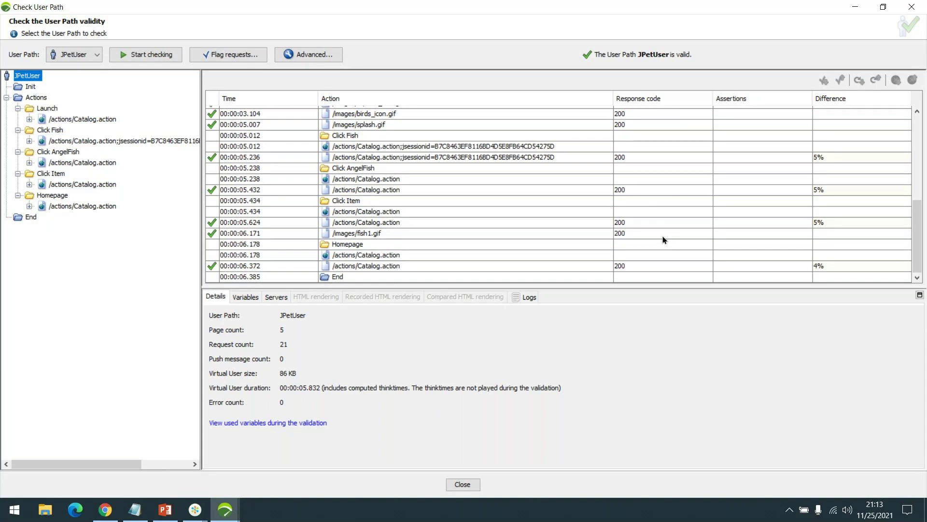
pyautogui.scroll(7, 714, 207)
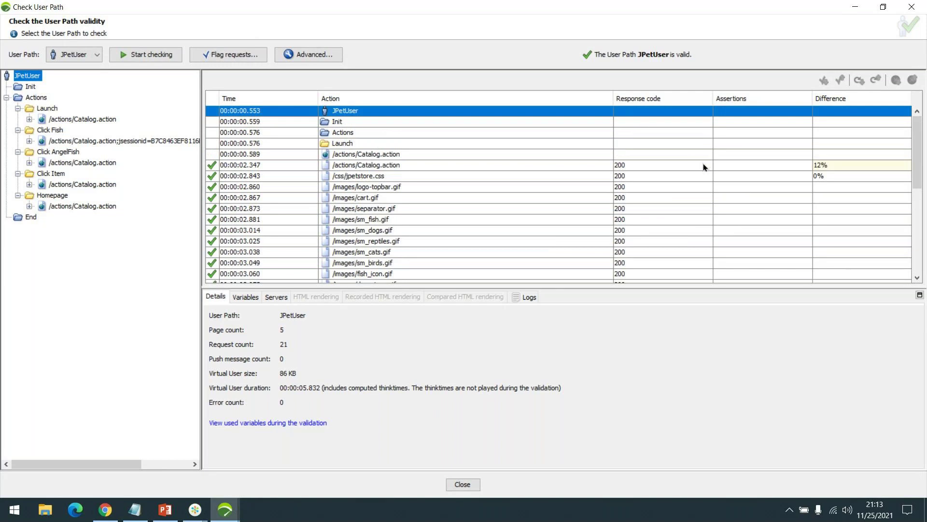
# Close the user path check and save the DemoProject1 project
pyautogui.click(911, 7)
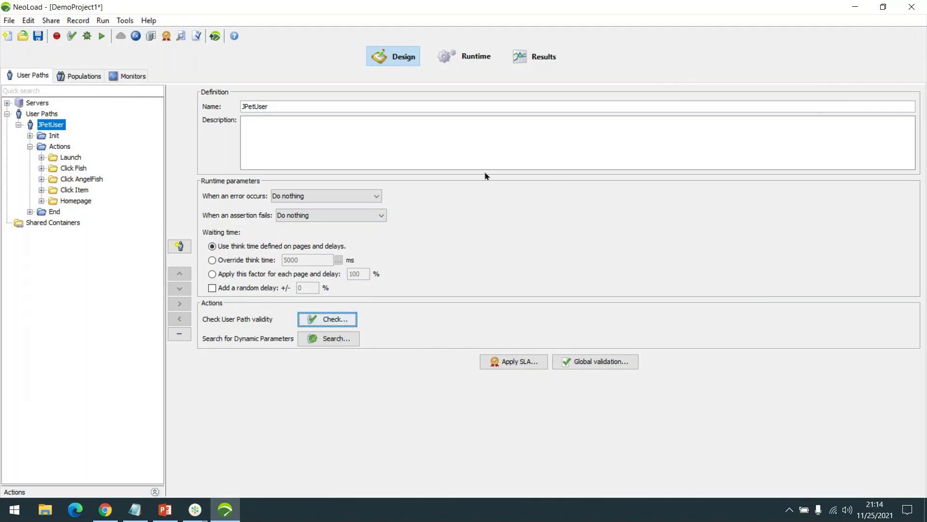
pyautogui.click(38, 36)
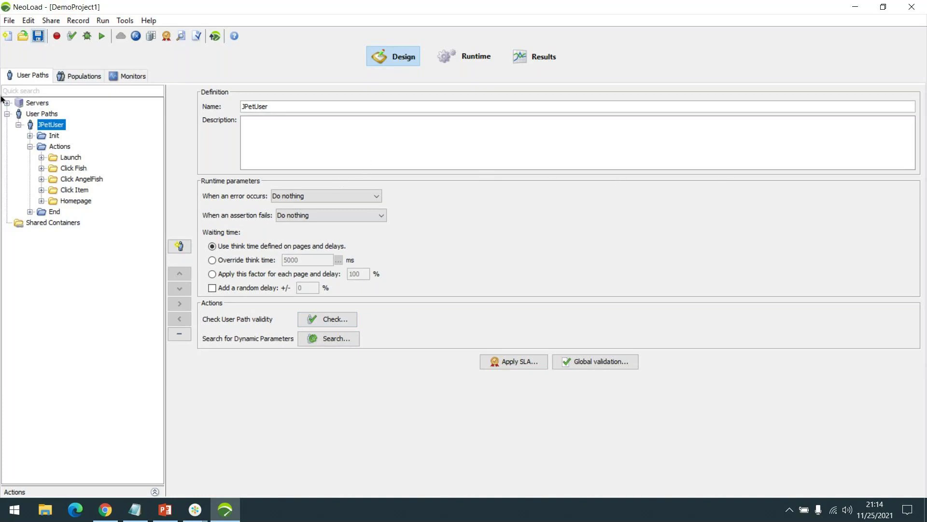
# Open the recent project JPet_All.nlp and dismiss its project sanity check
pyautogui.click(9, 22)
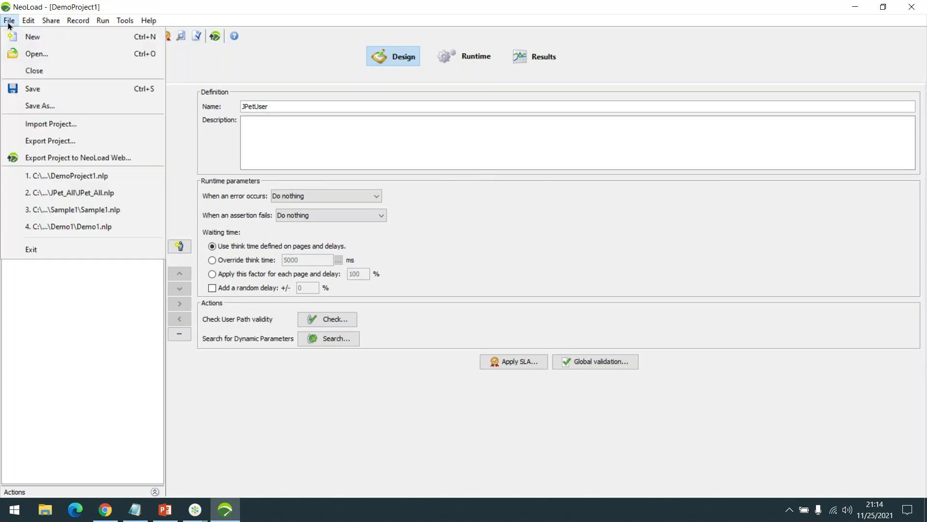
pyautogui.click(121, 193)
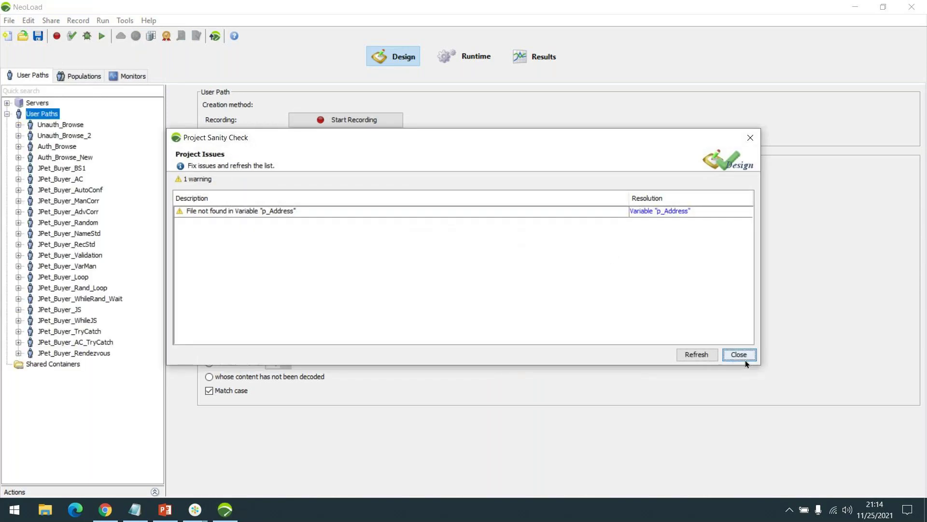
pyautogui.click(746, 360)
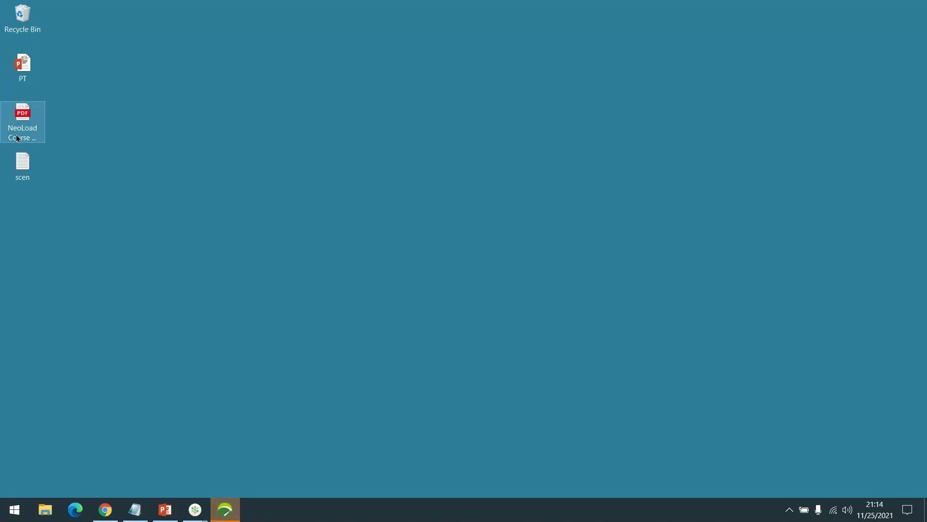
# Open the NeoLoad Course Content PDF from the desktop and read through the course topics and their durations
pyautogui.doubleClick(19, 135)
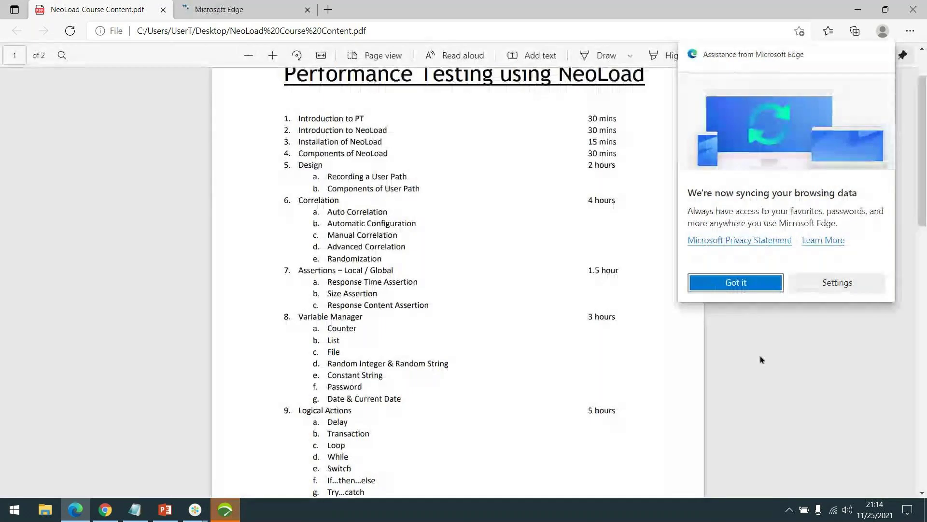
pyautogui.click(755, 285)
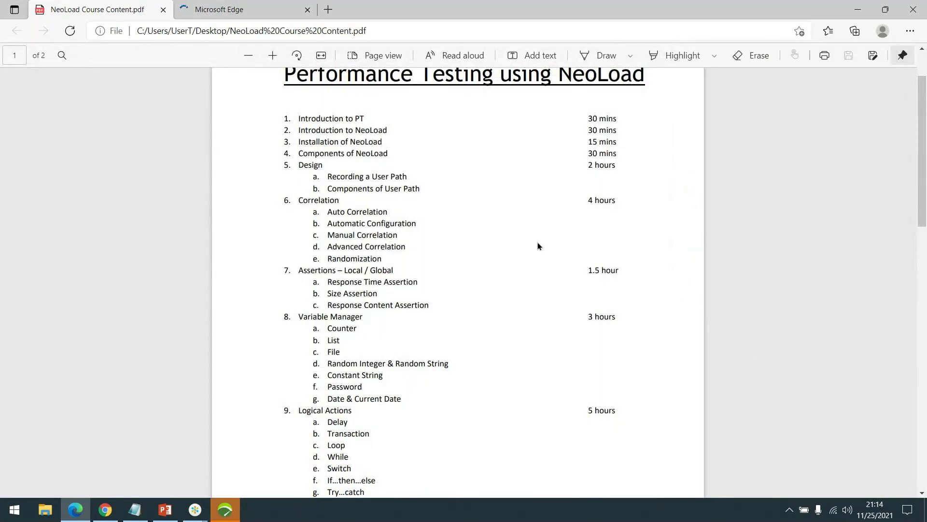
pyautogui.scroll(1, 565, 271)
pyautogui.scroll(-3, 652, 286)
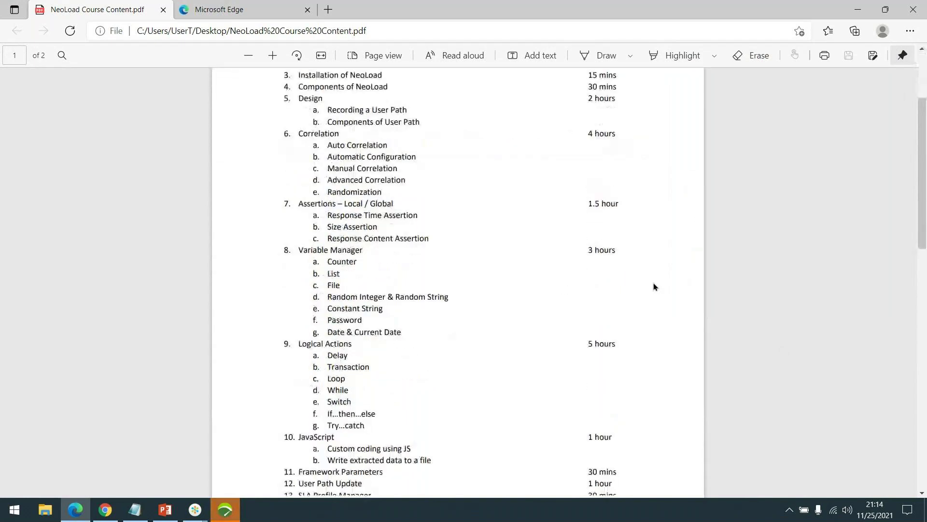
pyautogui.scroll(2, 653, 286)
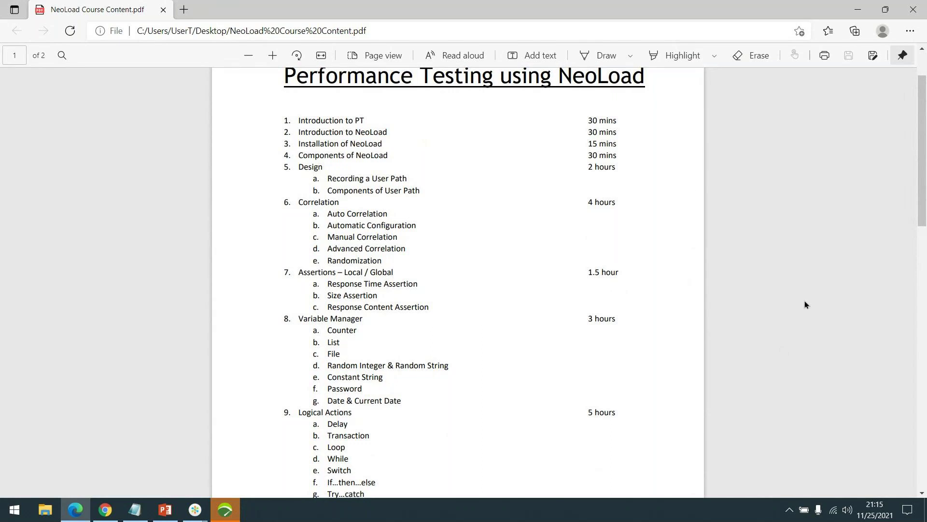
pyautogui.scroll(-1, 805, 301)
pyautogui.scroll(1, 781, 309)
pyautogui.scroll(-3, 363, 155)
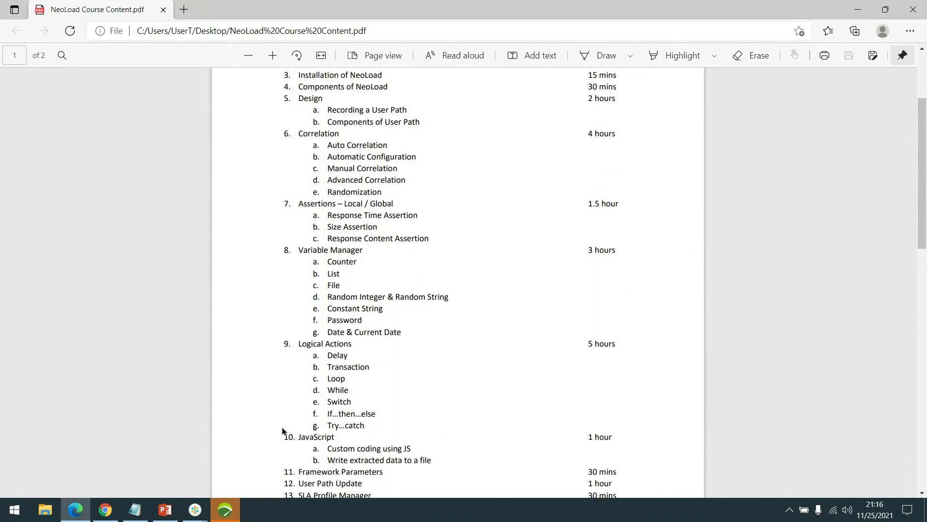
# Switch back to NeoLoad and look through the correlation user paths from JPet_Buyer_AC to JPet_Buyer_Random
pyautogui.click(227, 516)
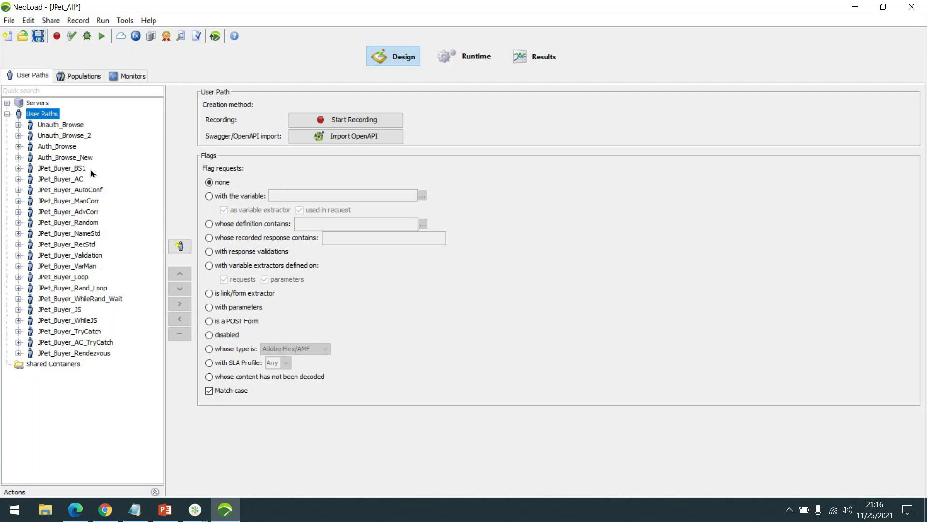
pyautogui.click(71, 180)
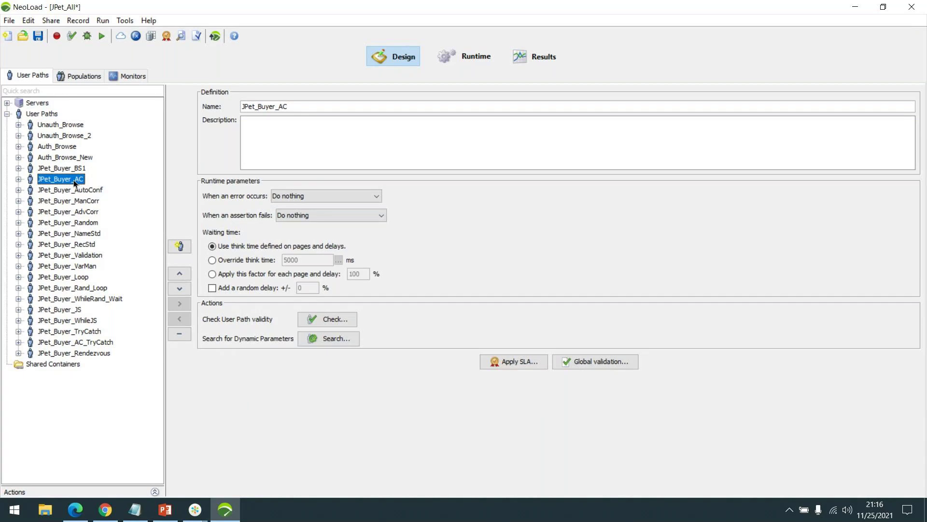
pyautogui.keyDown('shift'); pyautogui.click(70, 223); pyautogui.keyUp('shift')
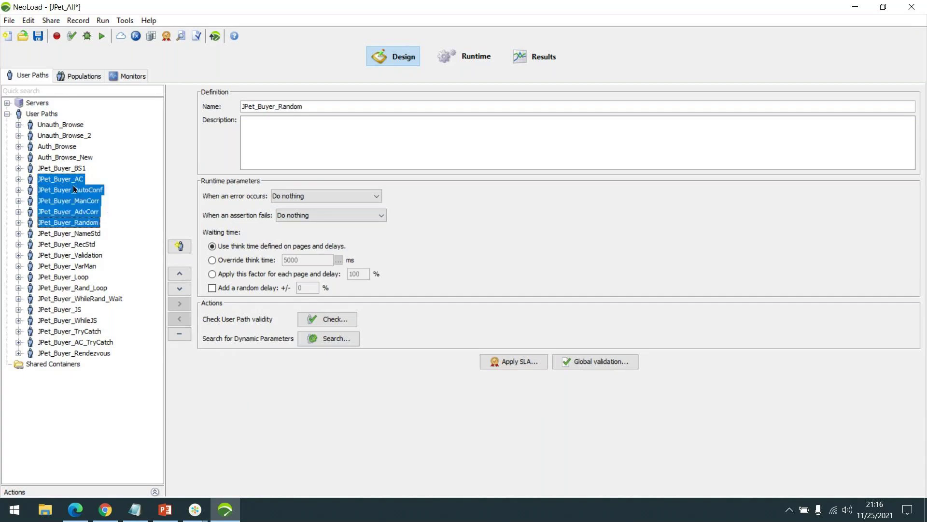
pyautogui.click(74, 181)
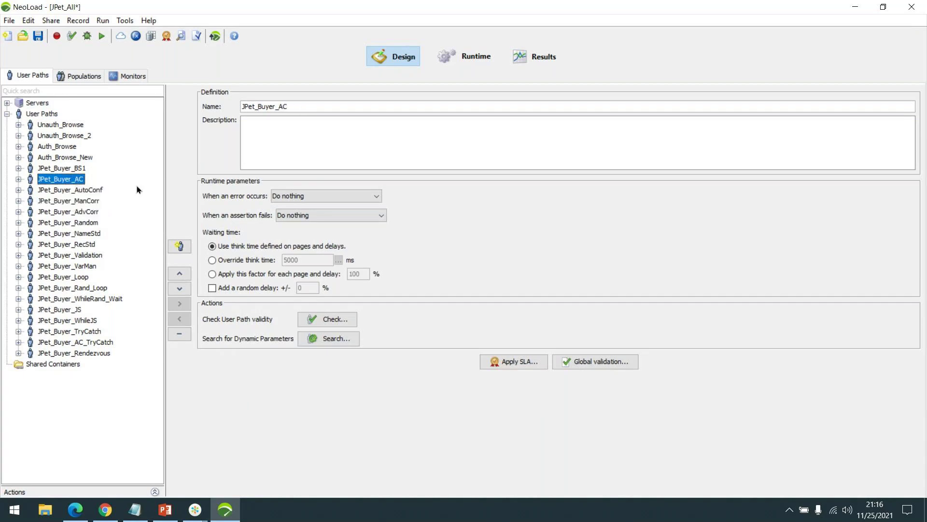
pyautogui.click(91, 191)
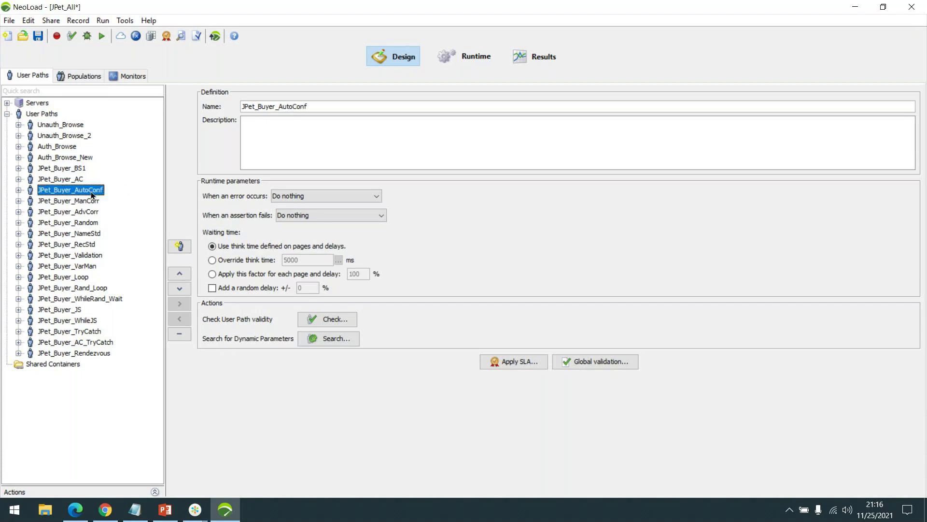
pyautogui.click(93, 202)
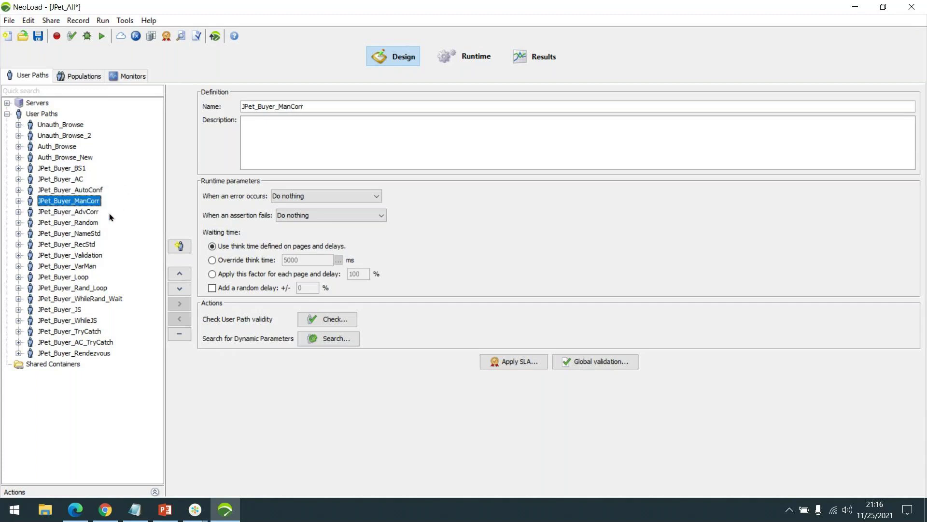
pyautogui.click(86, 215)
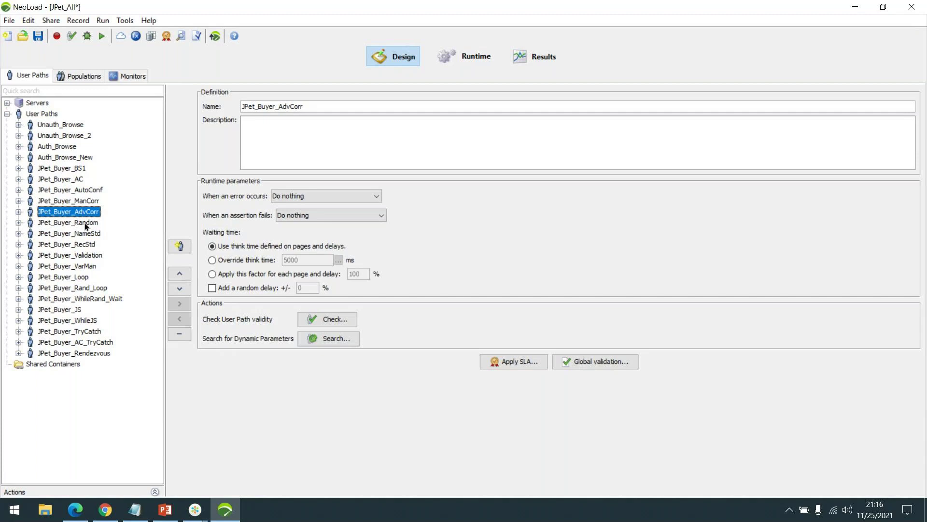
pyautogui.click(85, 222)
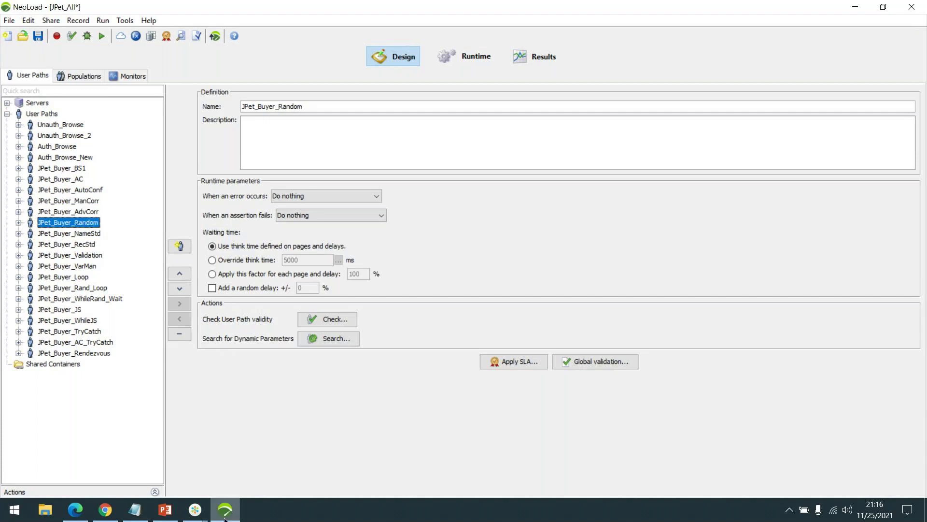
# Switch to the NeoLoad Course Content PDF in Edge, dismiss the password notification and read the topics from Assertions to Building a Population
pyautogui.click(168, 517)
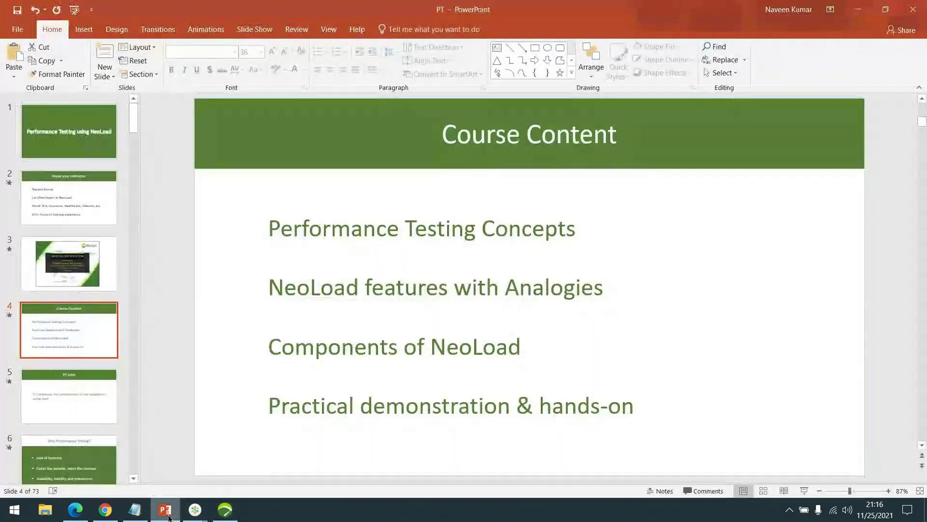
pyautogui.click(169, 517)
pyautogui.click(76, 510)
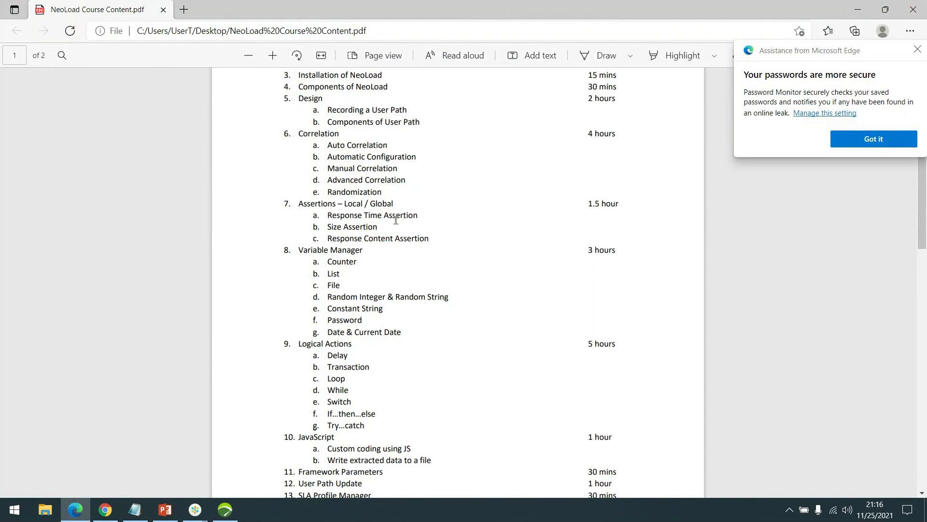
pyautogui.click(880, 141)
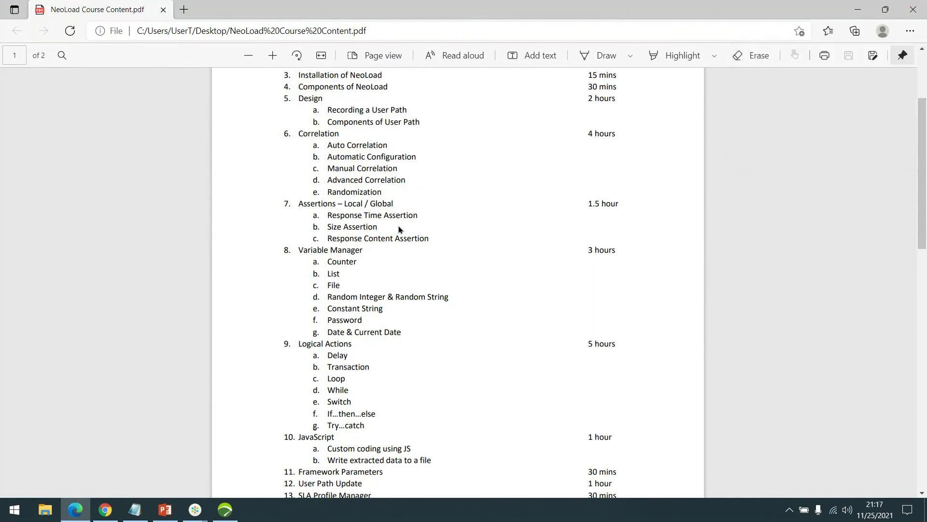
pyautogui.scroll(-3, 397, 229)
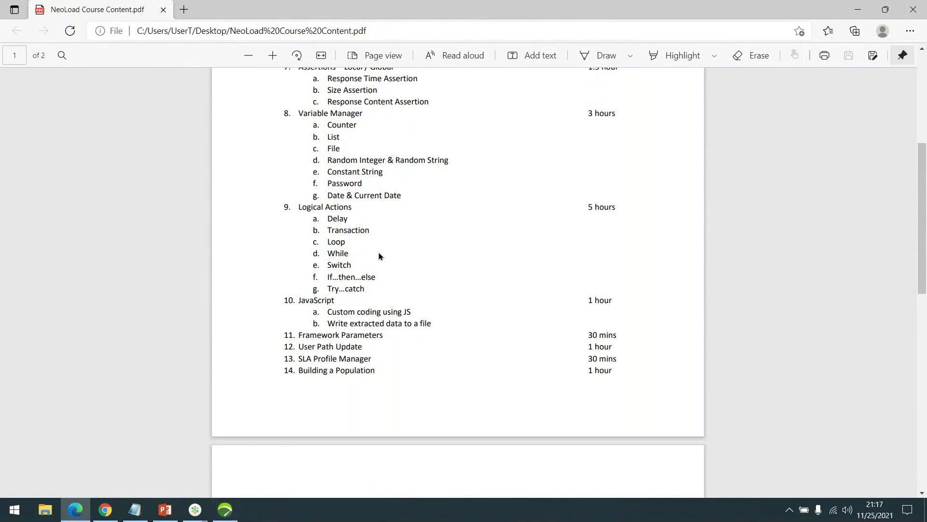
pyautogui.scroll(-3, 398, 255)
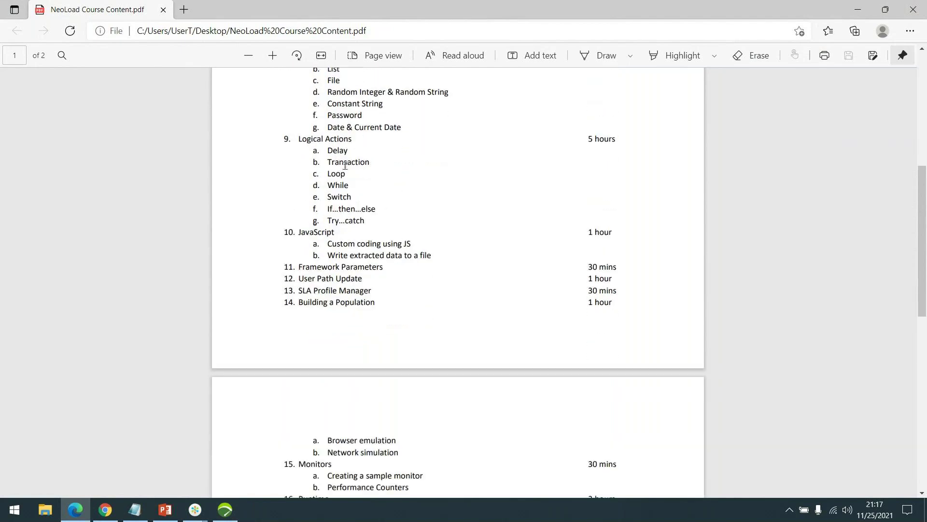
# Switch back to NeoLoad, expand the list of available logical actions to view it, and collapse it again
pyautogui.hotkey('alt', 'Tab')
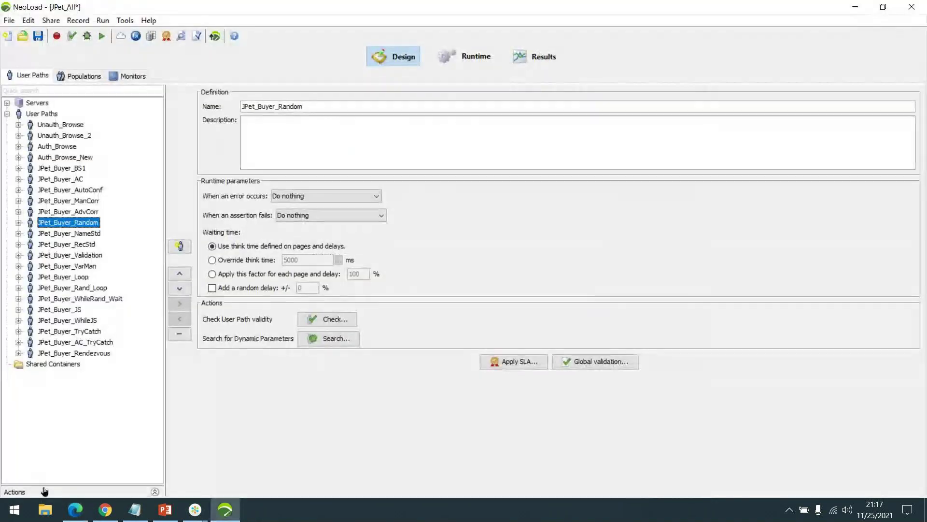
pyautogui.click(44, 491)
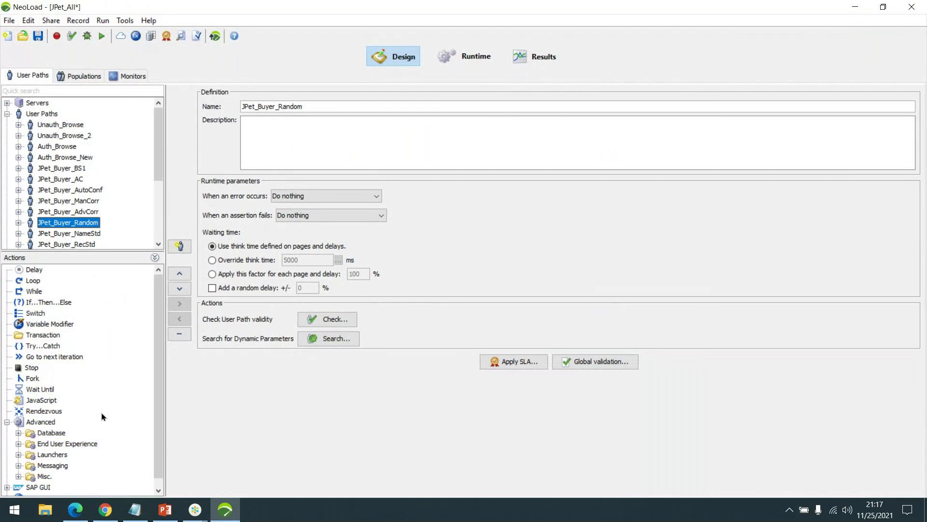
pyautogui.click(129, 260)
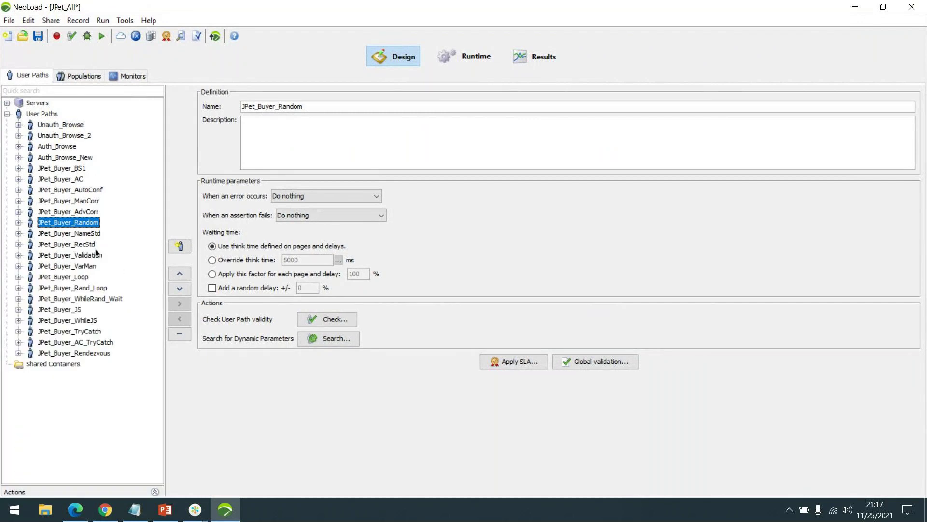
# Look through the user paths from JPet_Buyer_NameStd to JPet_Buyer_JS, and view JPet_Buyer_Rendezvous
pyautogui.click(92, 235)
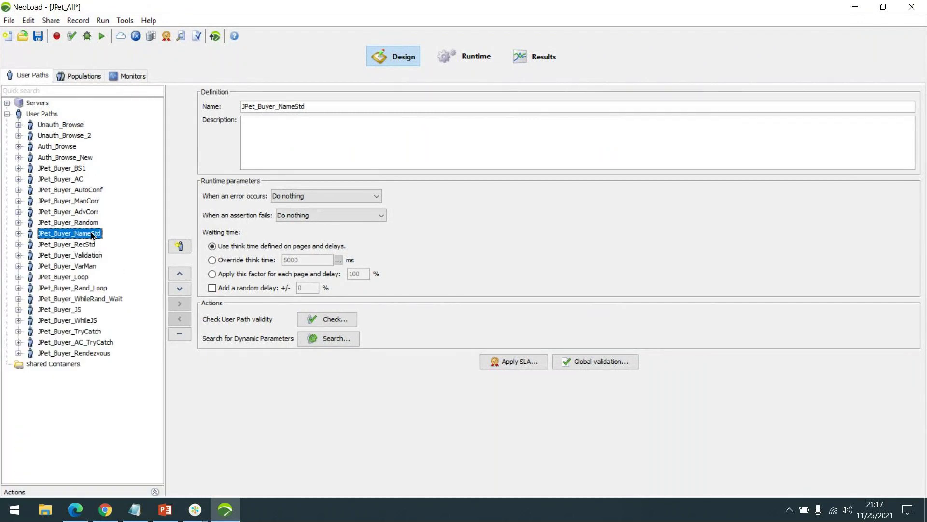
pyautogui.click(89, 246)
pyautogui.click(94, 237)
pyautogui.click(86, 246)
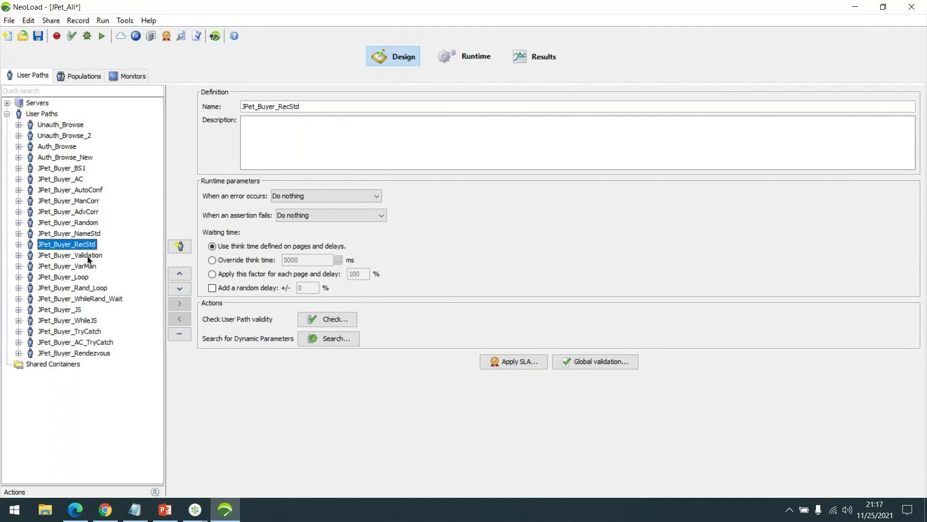
pyautogui.click(88, 256)
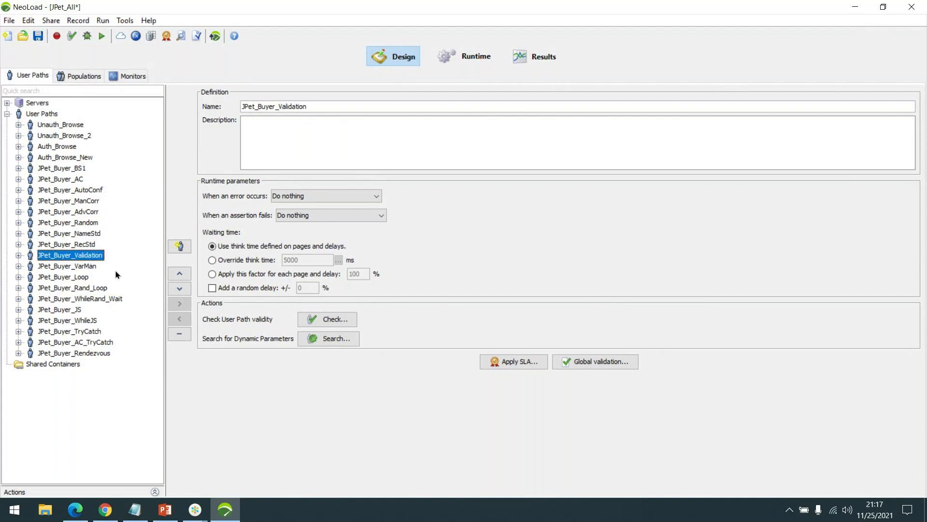
pyautogui.click(83, 267)
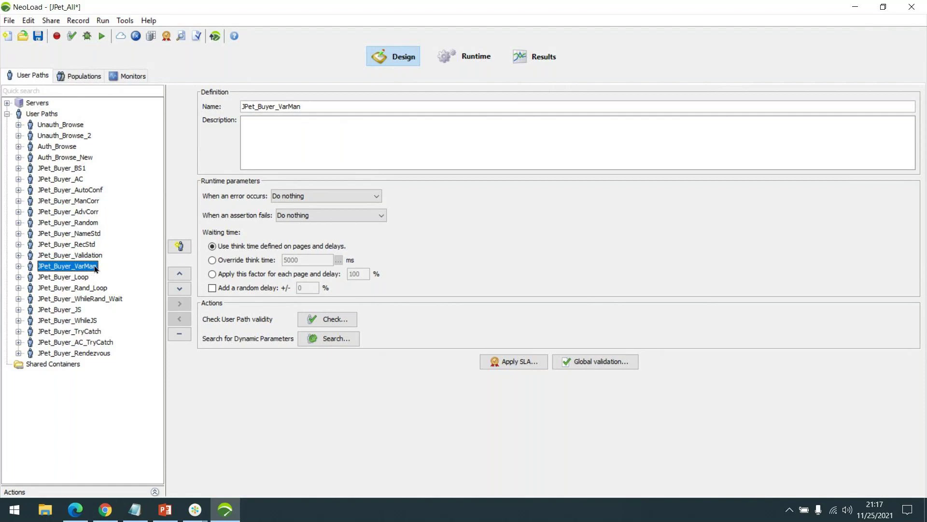
pyautogui.click(79, 279)
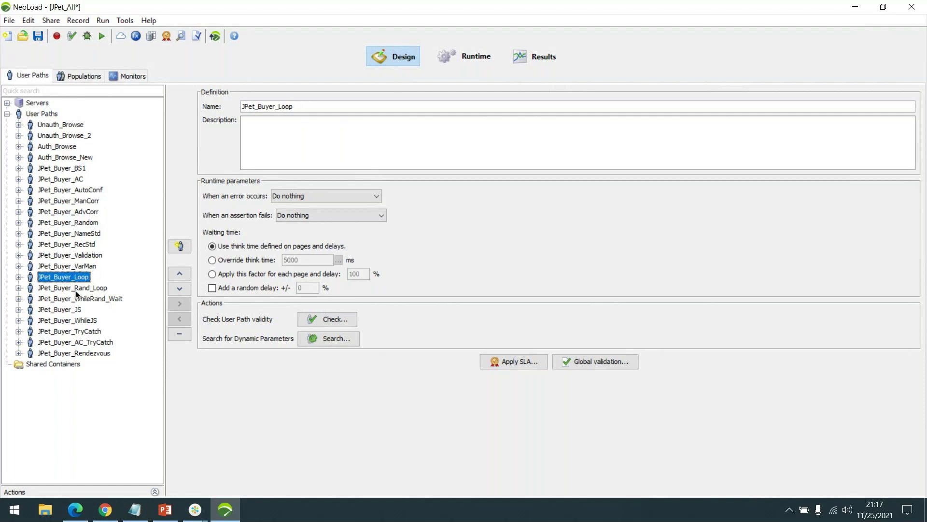
pyautogui.click(79, 289)
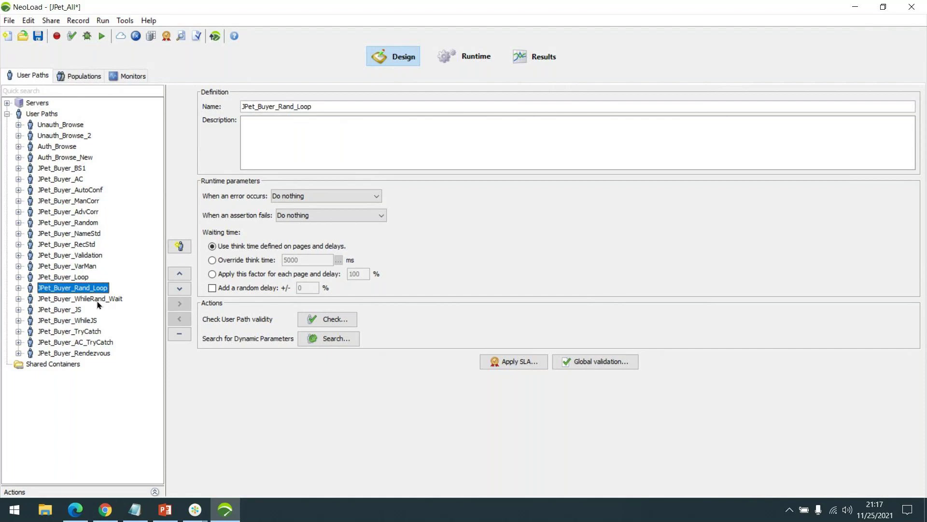
pyautogui.click(103, 299)
pyautogui.click(75, 310)
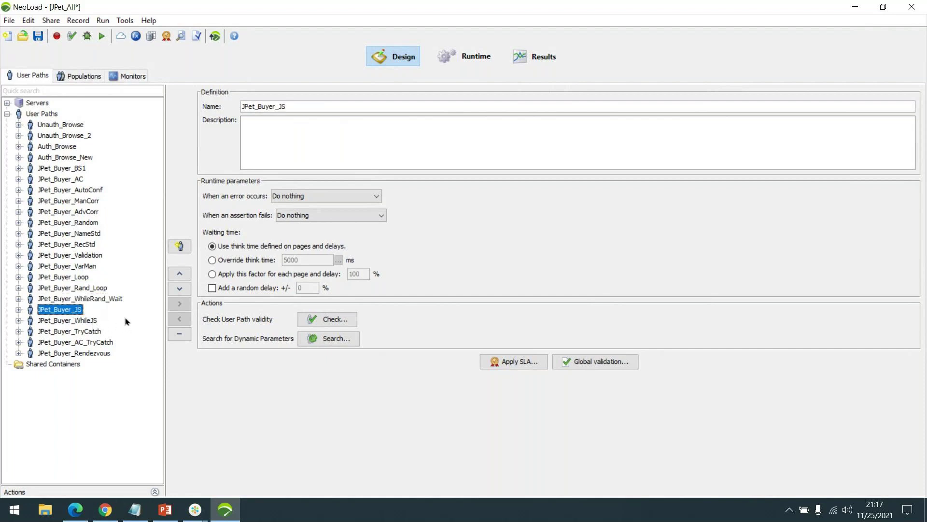
pyautogui.click(98, 353)
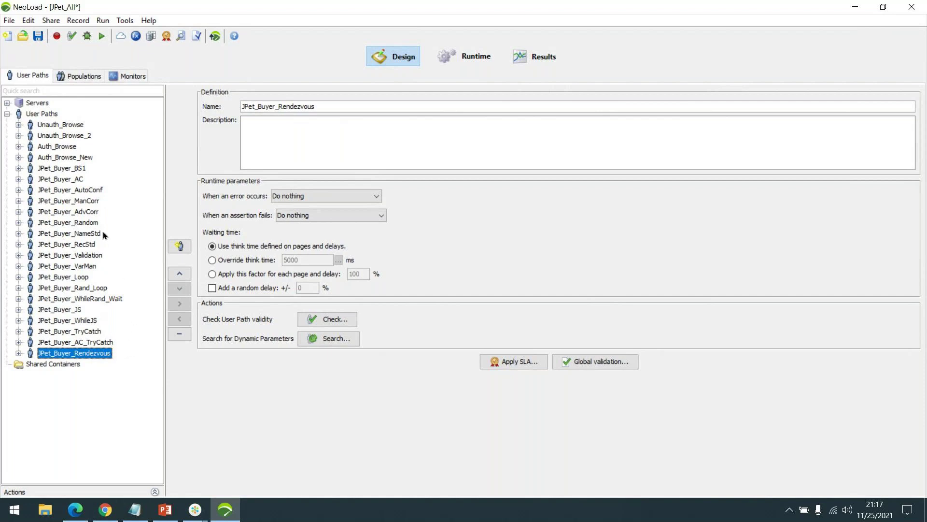
# View the Auth_WFs and Multi populations, enlarging the content area and adjusting its column widths to show Multi's user paths
pyautogui.click(84, 75)
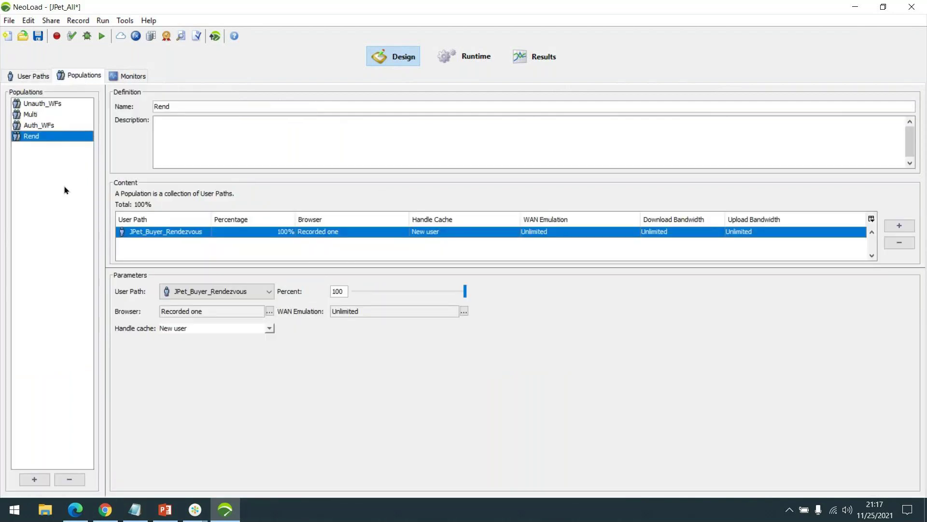
pyautogui.click(37, 126)
pyautogui.click(43, 114)
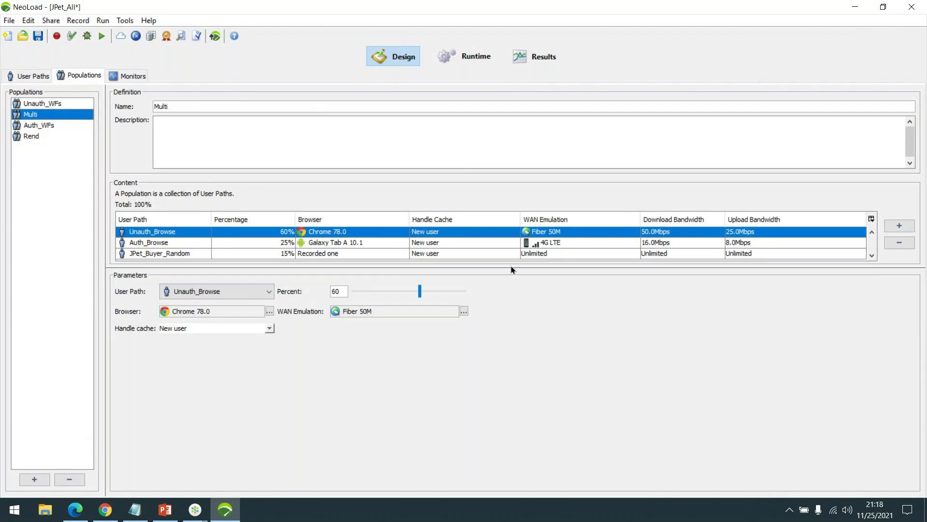
pyautogui.moveTo(512, 269); pyautogui.dragTo(513, 290)
pyautogui.moveTo(174, 219); pyautogui.dragTo(200, 219)
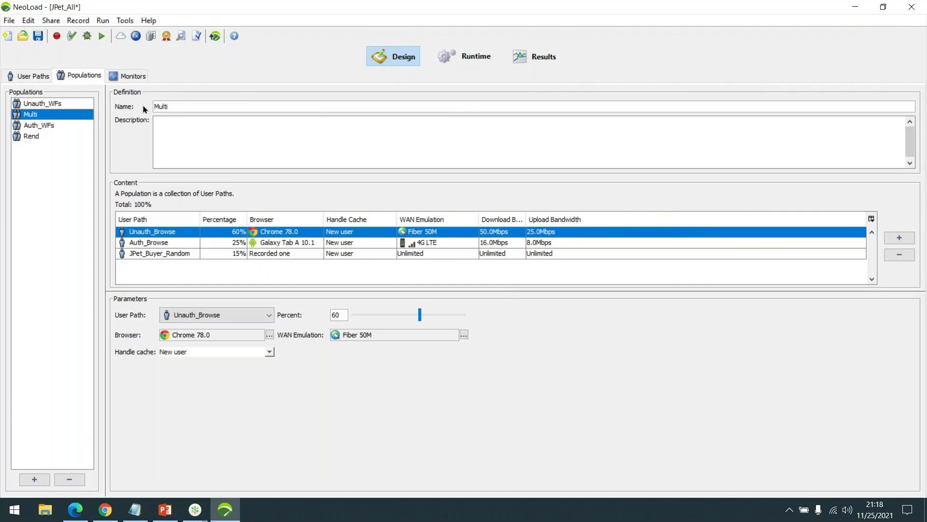
# View the project's monitored machines and the Runtime scenarios with their load settings
pyautogui.click(135, 78)
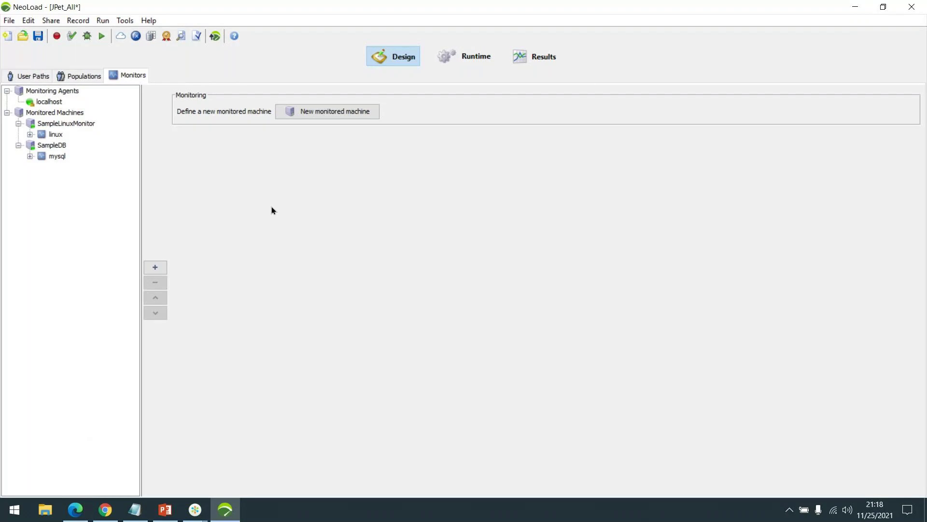
pyautogui.click(457, 57)
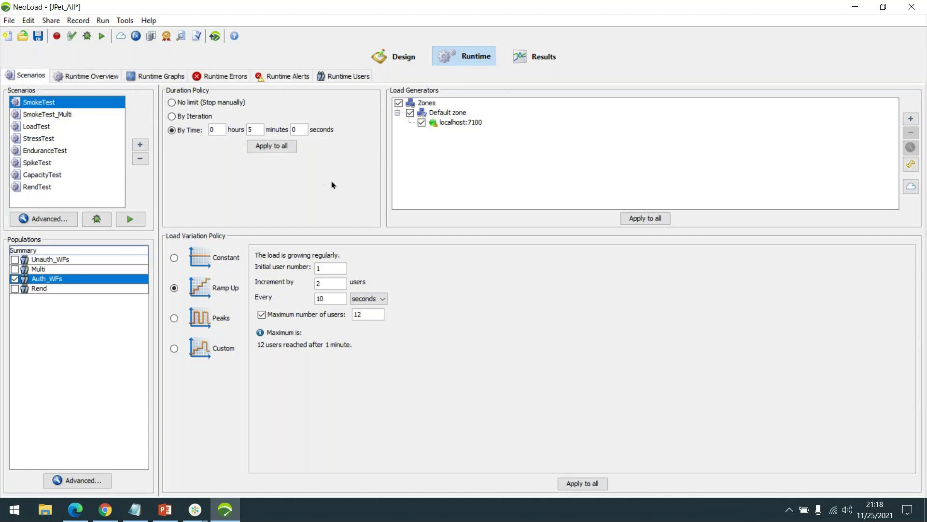
# Show the test results summary and maximize the NeoLoad window
pyautogui.click(530, 58)
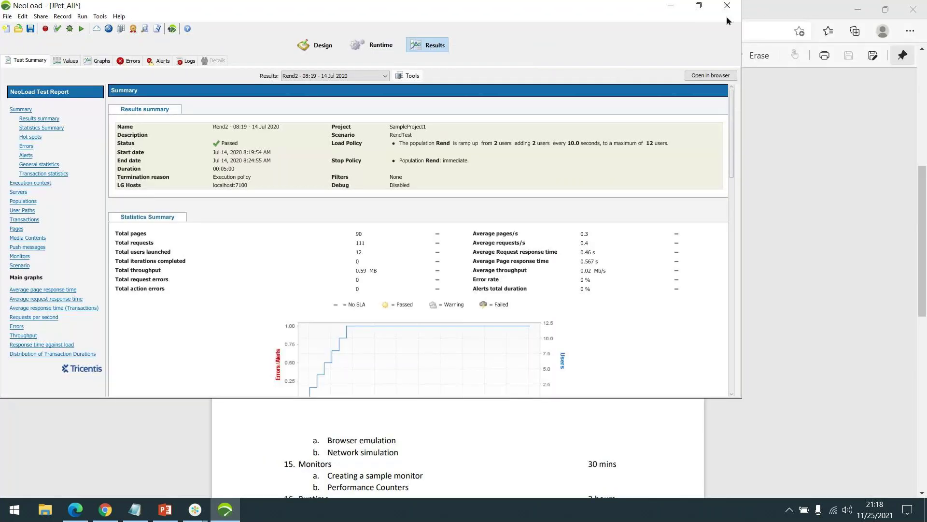
pyautogui.click(699, 6)
pyautogui.click(541, 44)
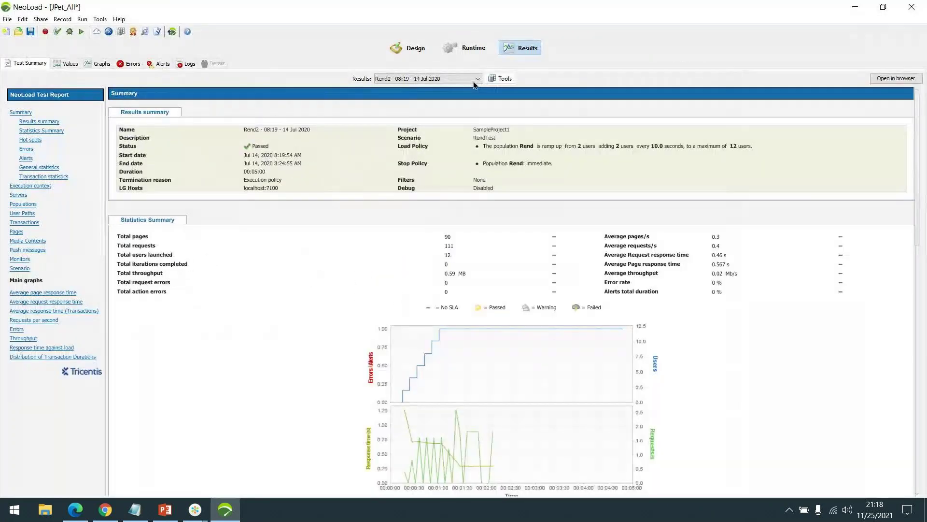
# Examine the SmokeTest - 07:56 - 1 Jul 2020 result in the Results Manager, close it and return to the Design view
pyautogui.click(500, 79)
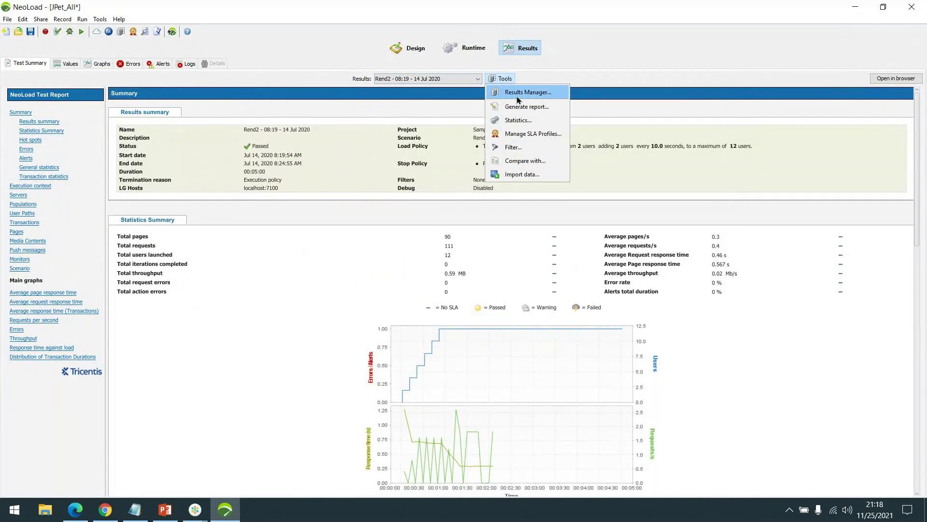
pyautogui.click(516, 96)
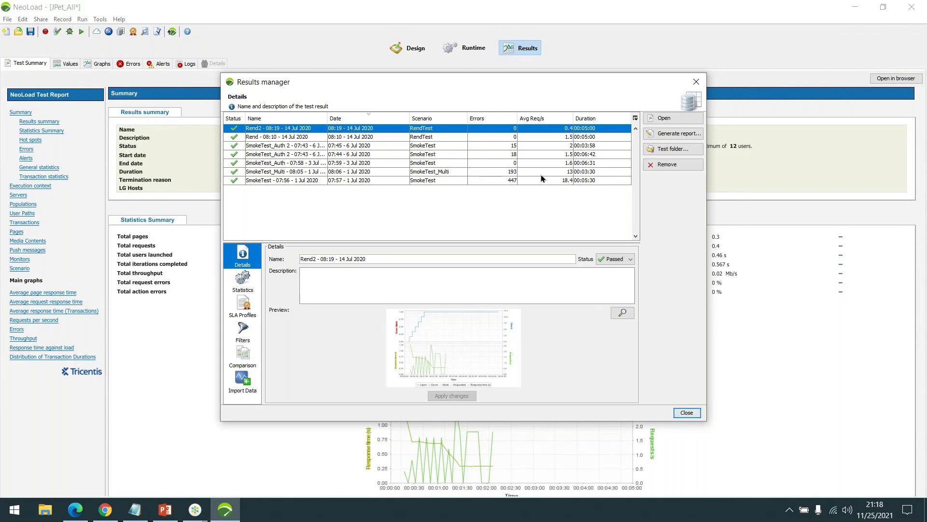
pyautogui.click(512, 180)
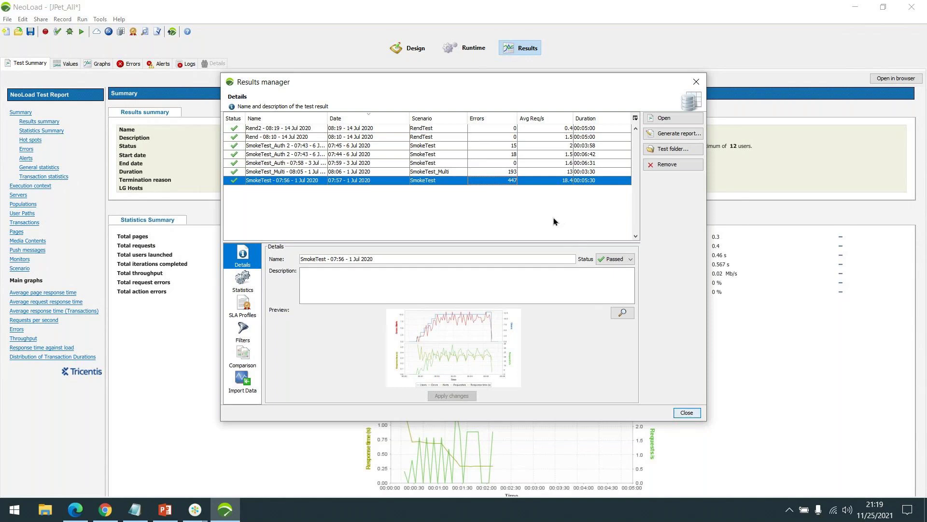
pyautogui.click(696, 82)
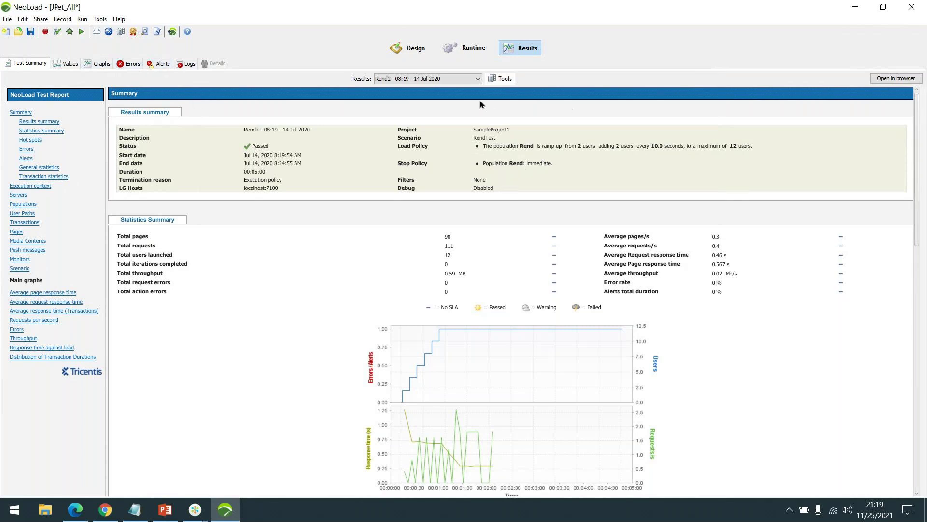
pyautogui.click(411, 48)
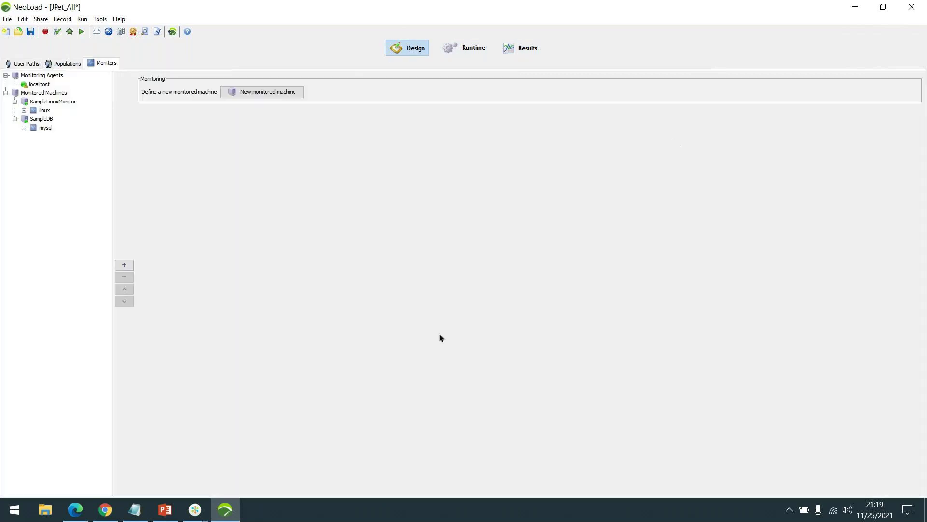
# Switch to the NeoLoad Course Content PDF and read the remaining topics on Monitors, Runtime and Results
pyautogui.click(163, 517)
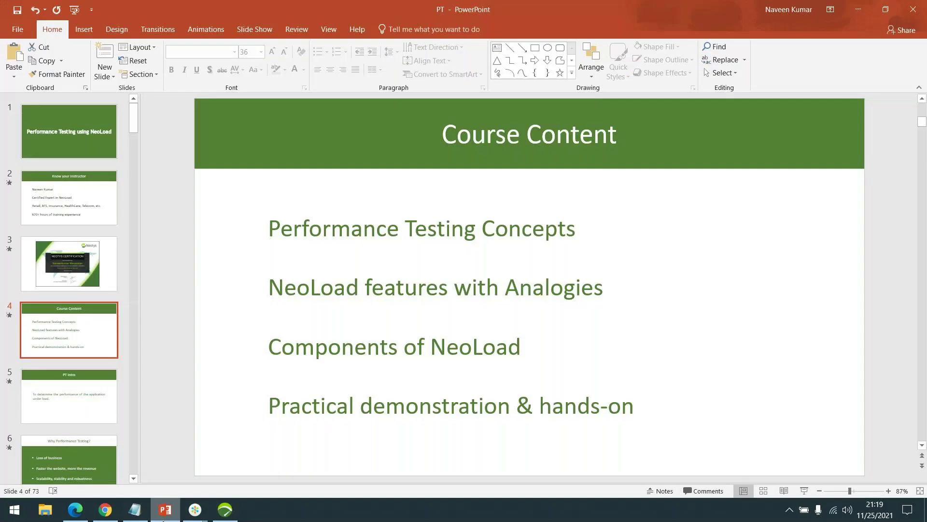
pyautogui.click(74, 509)
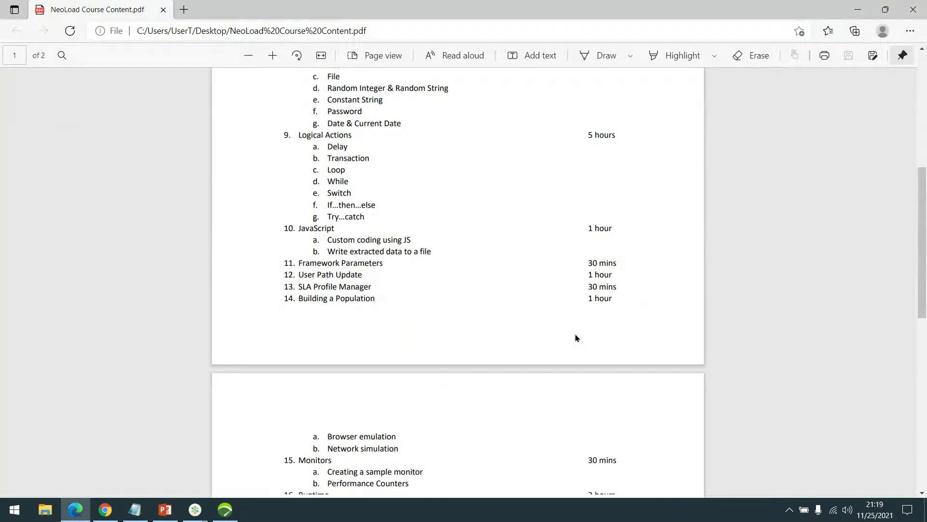
pyautogui.scroll(-3, 574, 334)
pyautogui.scroll(-2, 338, 242)
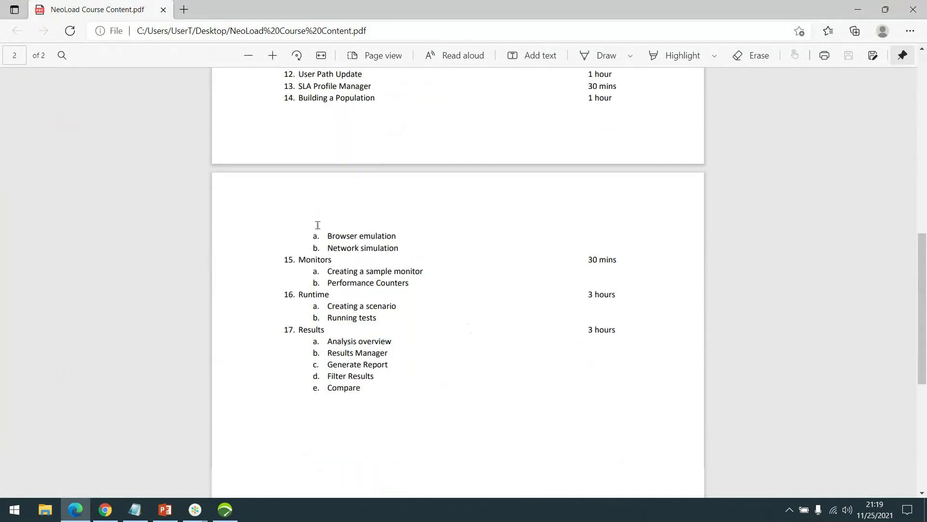
pyautogui.scroll(1, 383, 276)
pyautogui.scroll(1, 383, 276)
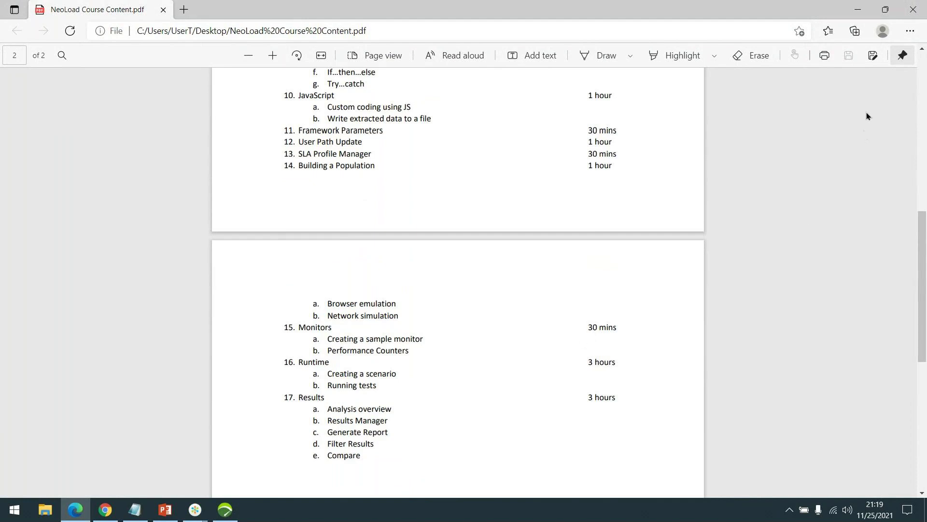
# Minimize the course content PDF and show the JPet_All user paths in NeoLoad
pyautogui.click(858, 8)
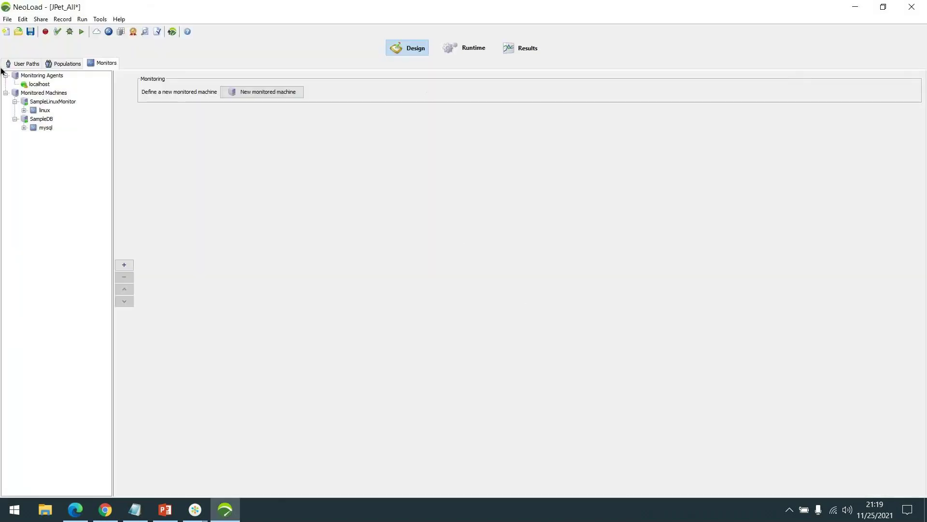
pyautogui.click(24, 66)
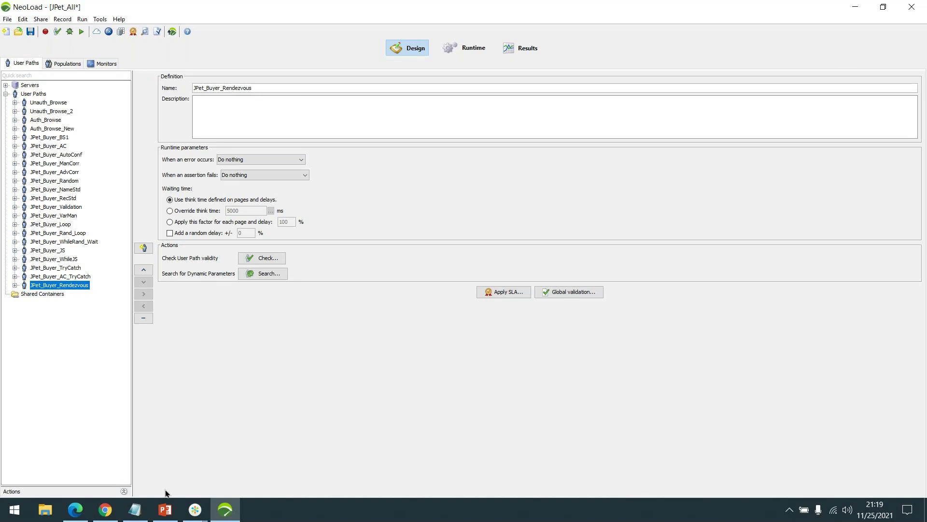
pyautogui.moveTo(195, 510)
pyautogui.click(278, 440)
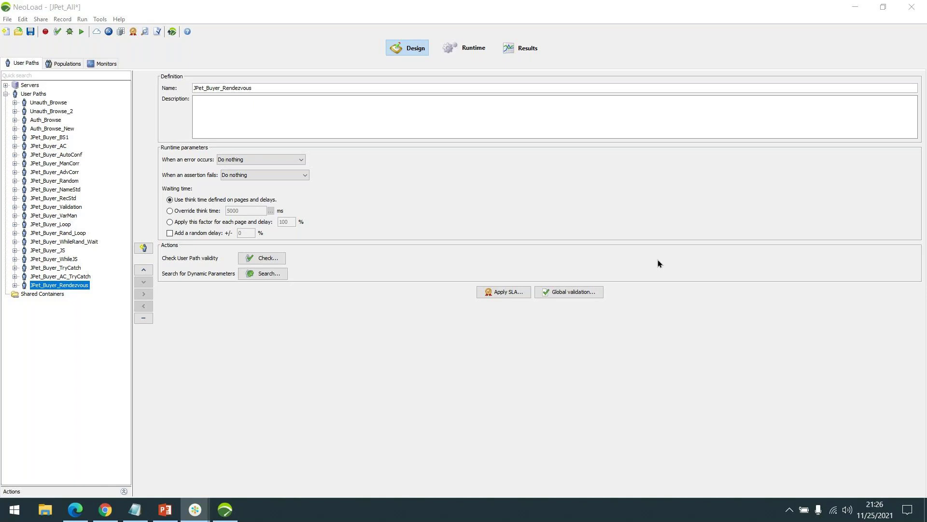
# Expand the JPet_Buyer_TryCatch user path's Actions and its try element to show the contents of the Try and Catch containers
pyautogui.click(68, 269)
pyautogui.doubleClick(69, 268)
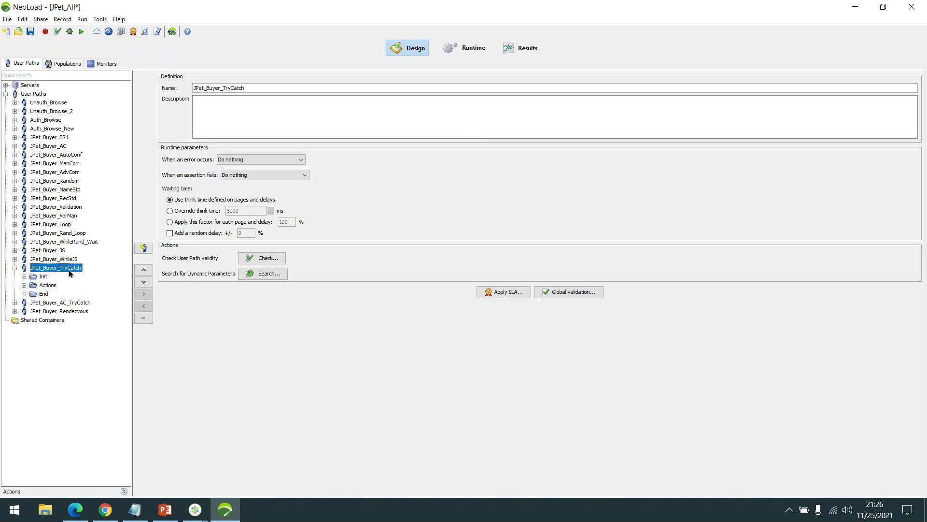
pyautogui.click(47, 286)
pyautogui.doubleClick(47, 286)
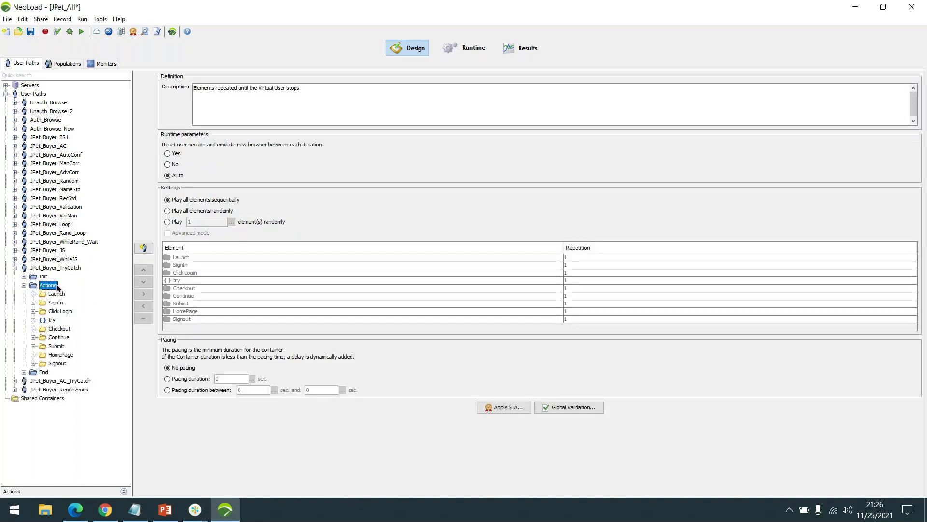
pyautogui.doubleClick(52, 321)
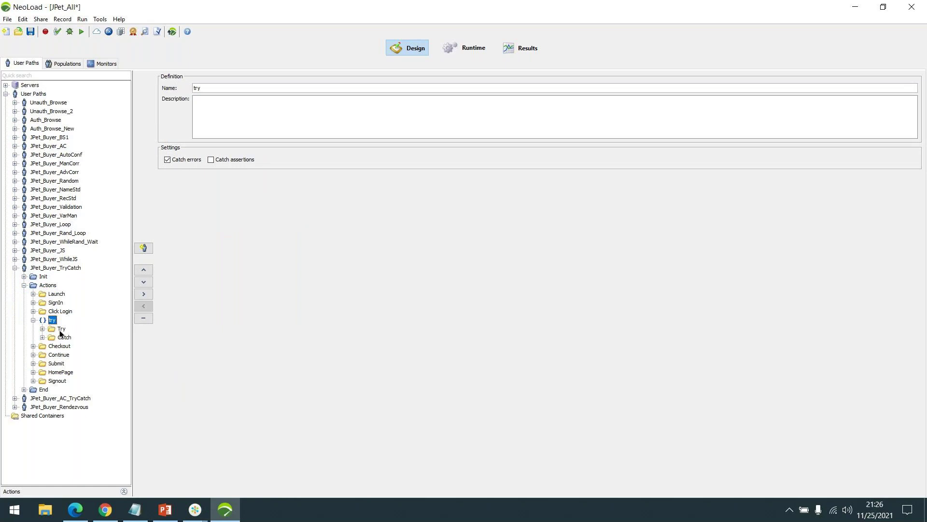
pyautogui.doubleClick(60, 329)
pyautogui.doubleClick(64, 346)
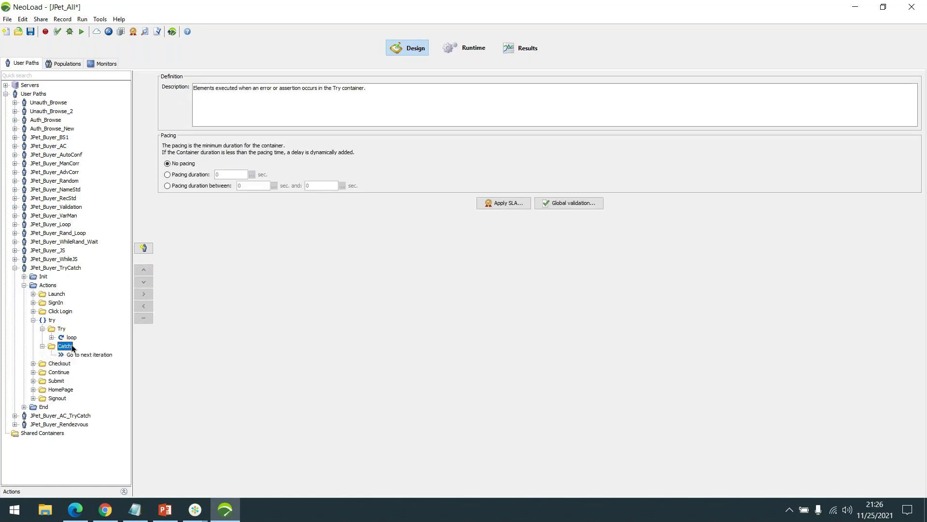
# Examine the loop and condition settings inside the Try container, and collapse the JPet_Buyer_TryCatch user path
pyautogui.doubleClick(72, 337)
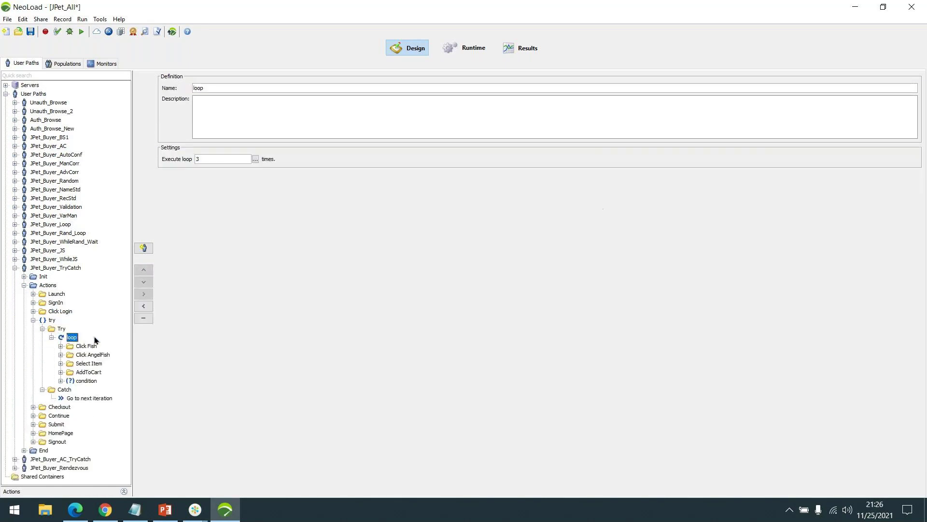
pyautogui.doubleClick(84, 381)
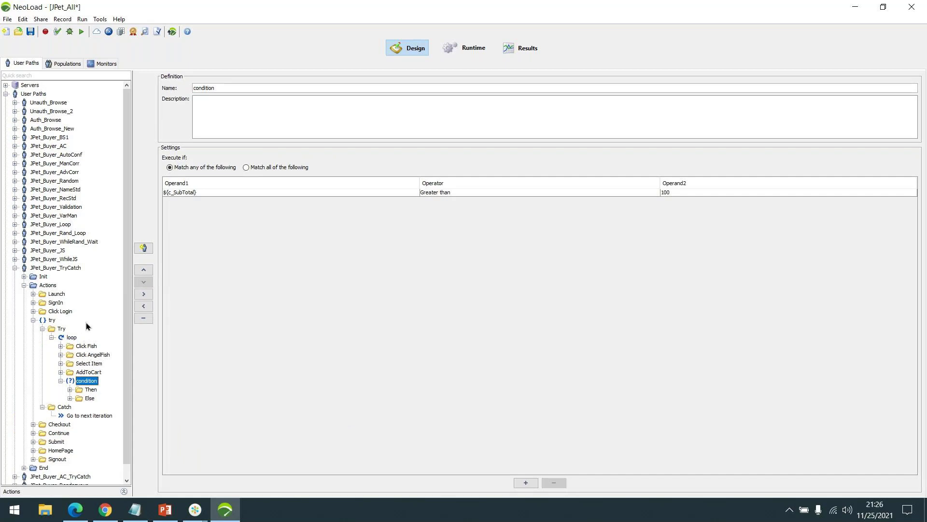
pyautogui.click(67, 336)
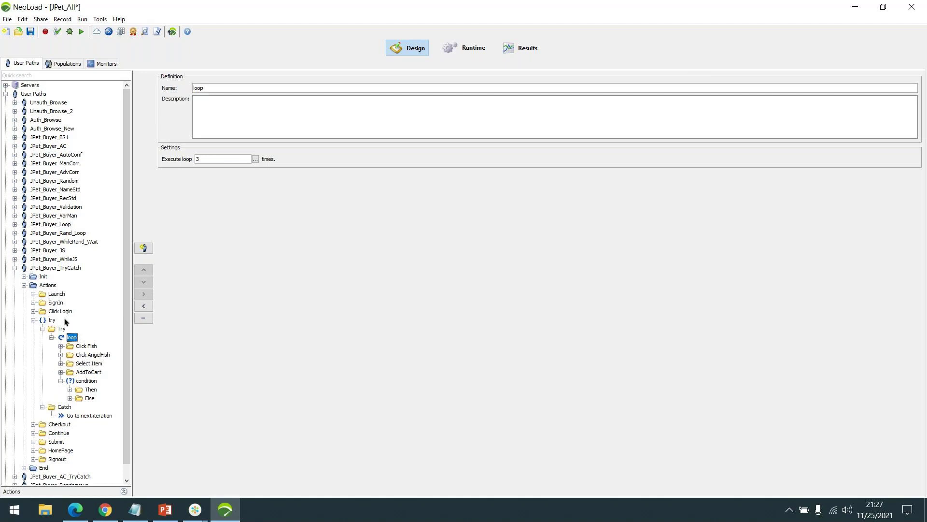
pyautogui.click(24, 285)
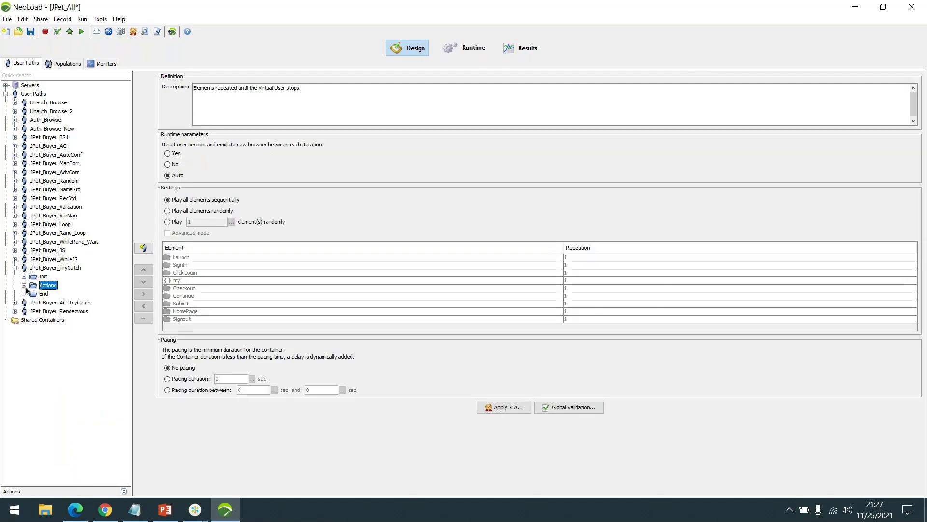
pyautogui.doubleClick(49, 266)
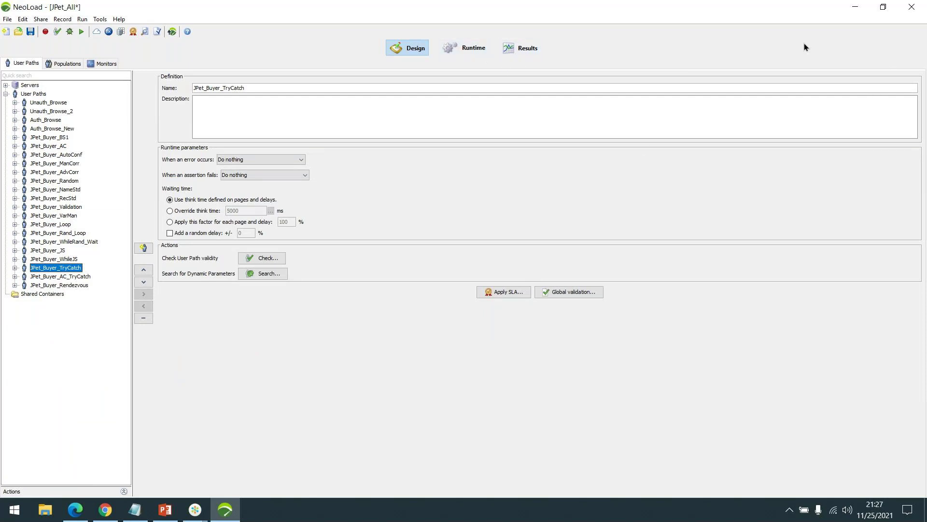
# Switch to the NeoLoad Course Content PDF, review the first page's topics and durations, and minimize it and the PowerPoint presentation
pyautogui.click(192, 511)
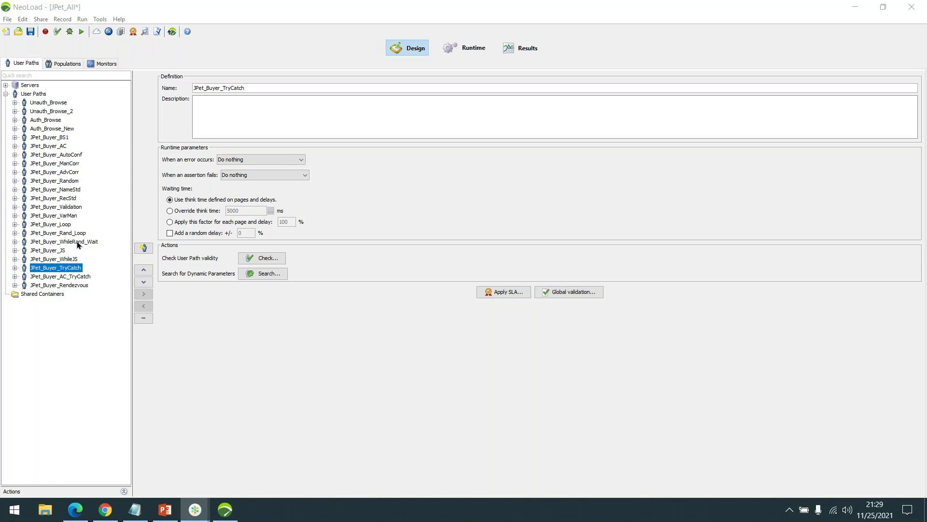
pyautogui.click(165, 510)
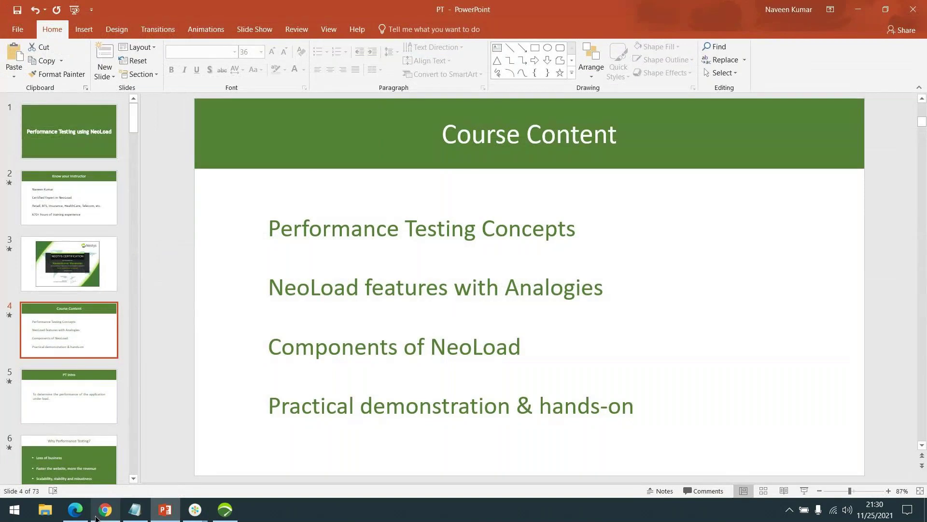
pyautogui.click(73, 509)
pyautogui.scroll(5, 532, 329)
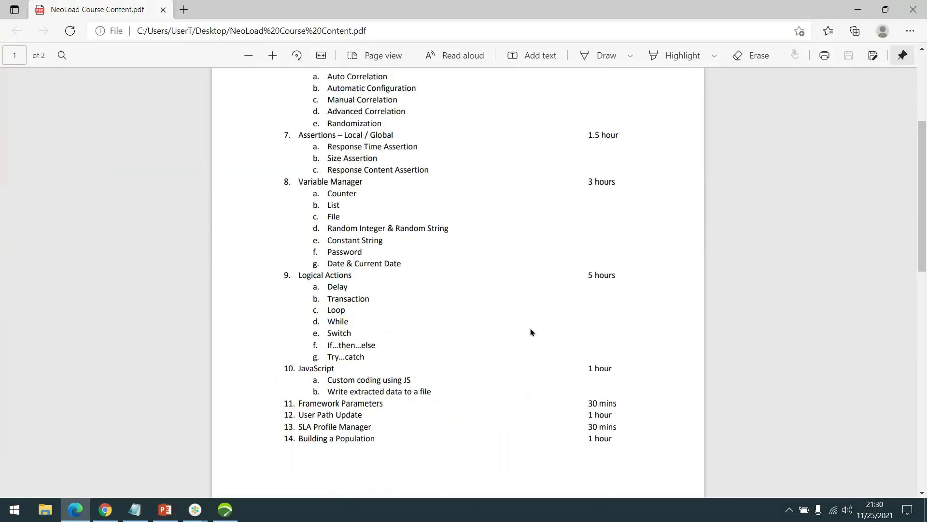
pyautogui.scroll(4, 531, 332)
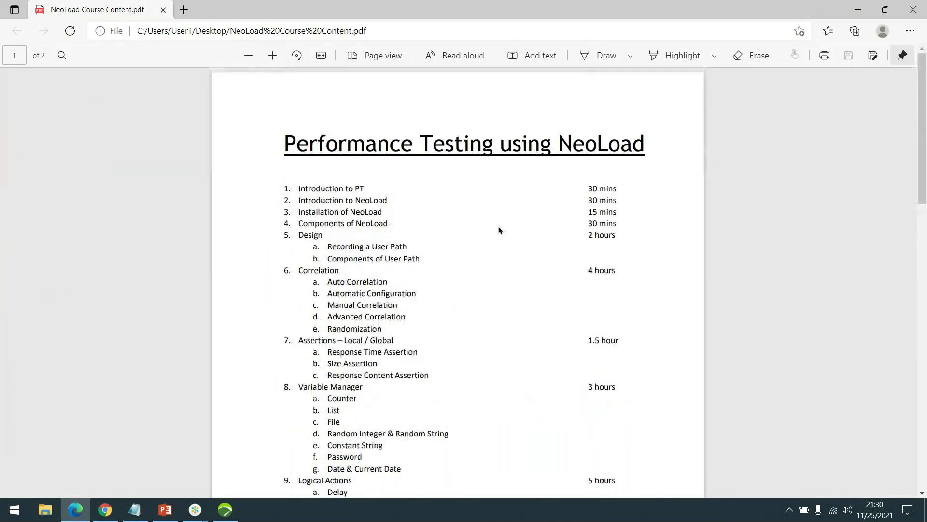
pyautogui.scroll(-4, 499, 228)
pyautogui.scroll(-1, 581, 238)
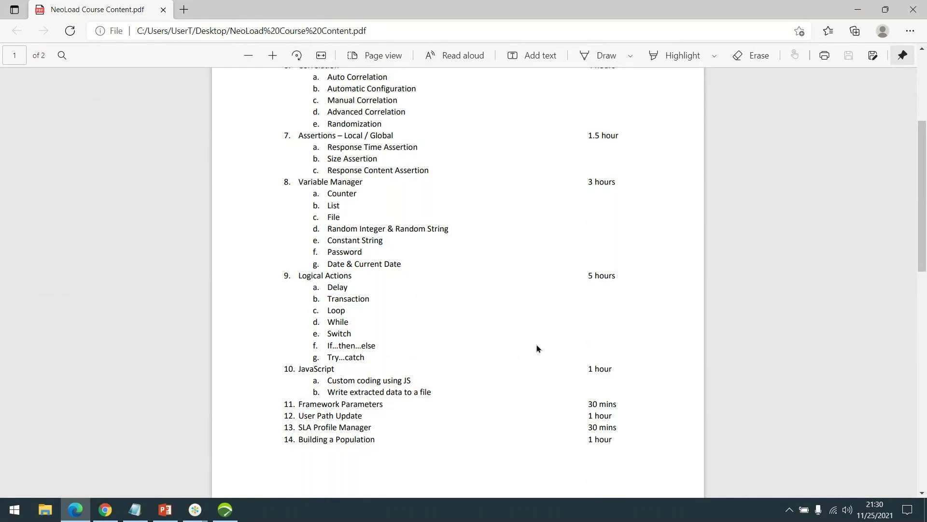
pyautogui.scroll(4, 544, 338)
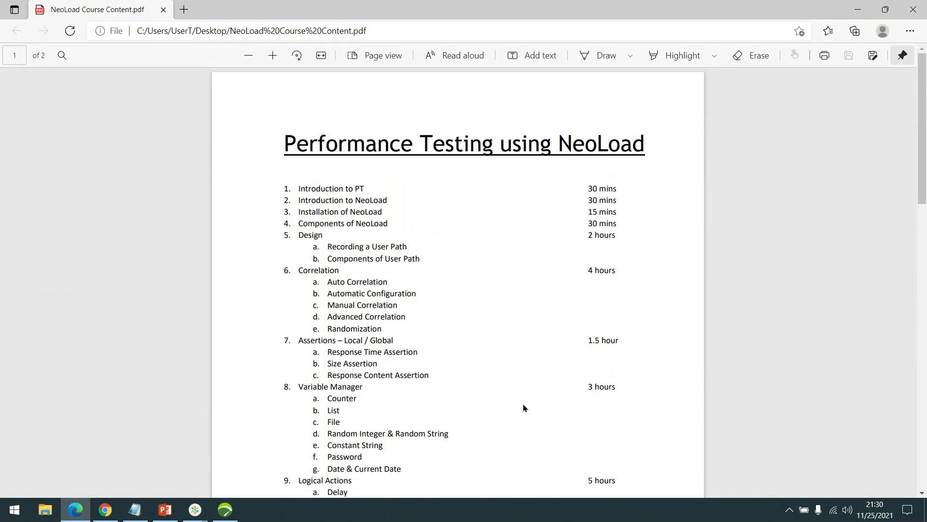
pyautogui.click(858, 10)
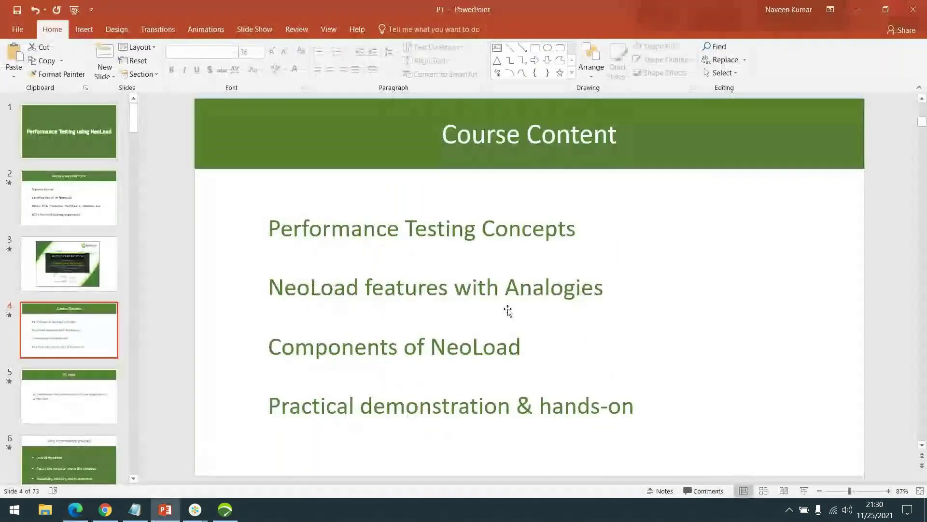
pyautogui.click(165, 510)
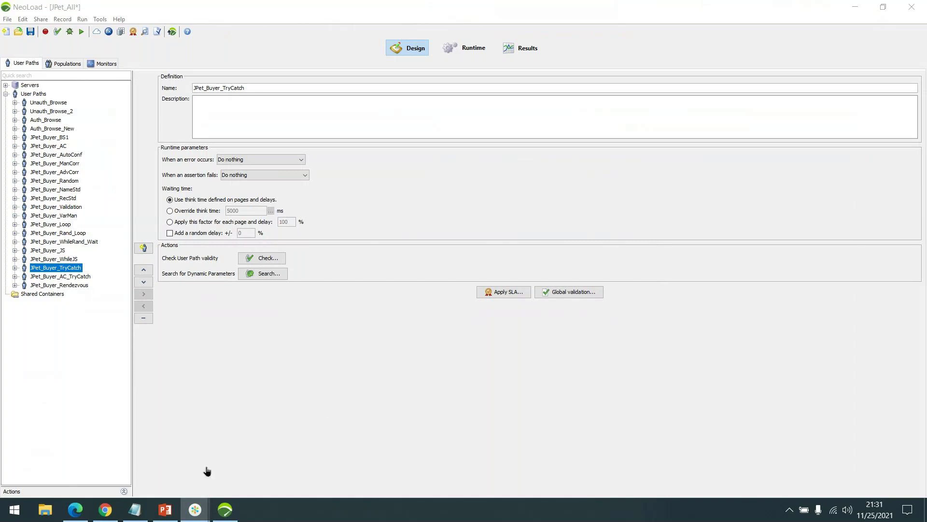
# Switch to the untitled Notepad note and write the heading "Expert certification"
pyautogui.click(134, 509)
pyautogui.write('Expert ver')
pyautogui.press('BackSpace')
pyautogui.press('BackSpace')
pyautogui.press('BackSpace')
pyautogui.write('certification  ')
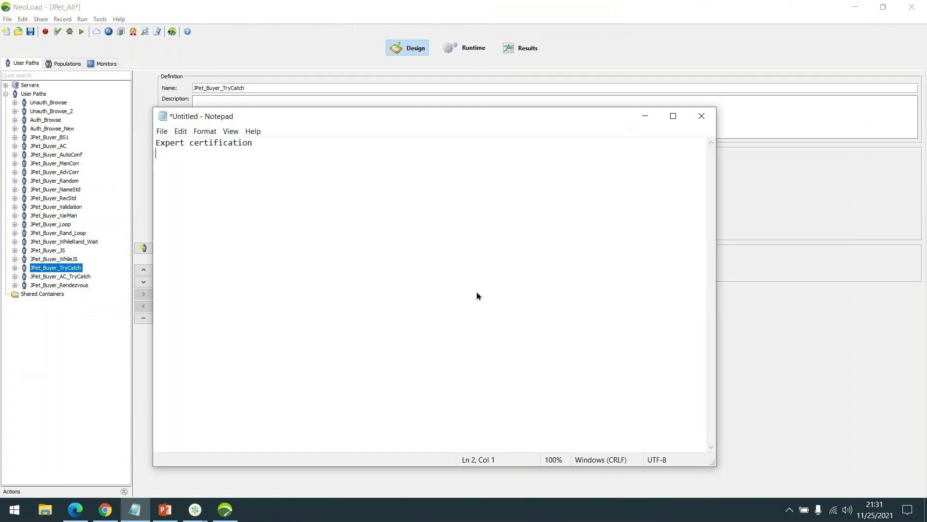
# List "Practical lab", "MCQs" and "Descriptive" on separate lines below the Expert certification heading, leaving a blank line after it
pyautogui.write('Practia')
pyautogui.press('BackSpace')
pyautogui.write('cal lab ')
pyautogui.write('MCQ')
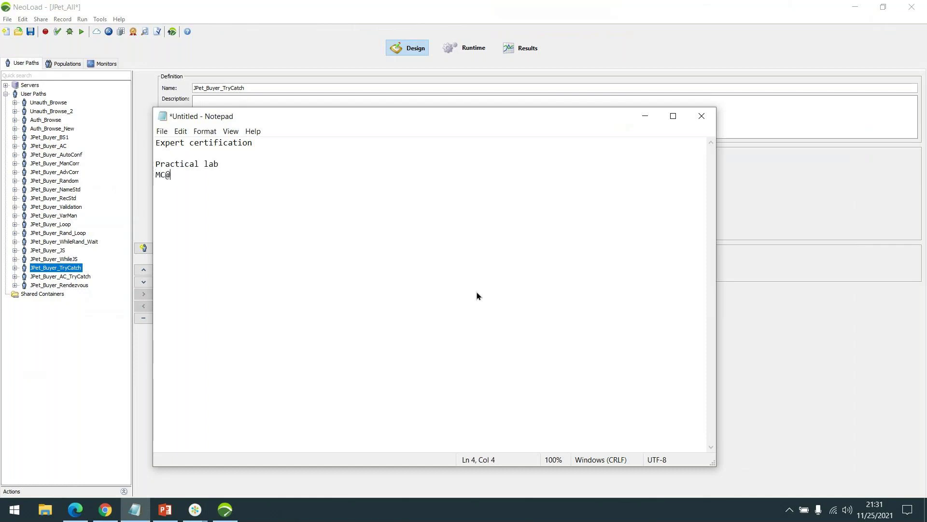
pyautogui.write('a')
pyautogui.press('BackSpace')
pyautogui.write('s')
pyautogui.press('Return')
pyautogui.write('Descriptive')
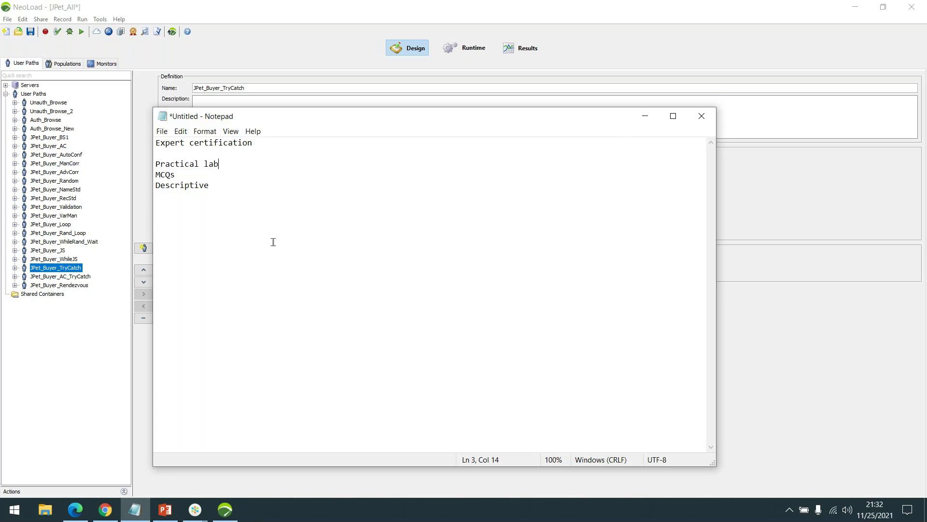
# Highlight the MCQs line in the note and minimize Notepad
pyautogui.click(262, 201)
pyautogui.moveTo(177, 174); pyautogui.dragTo(135, 176)
pyautogui.click(646, 118)
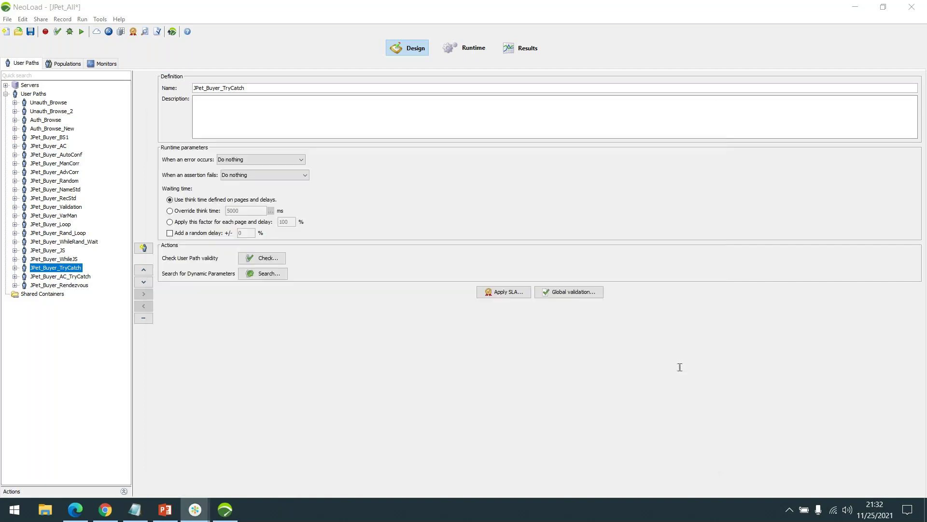